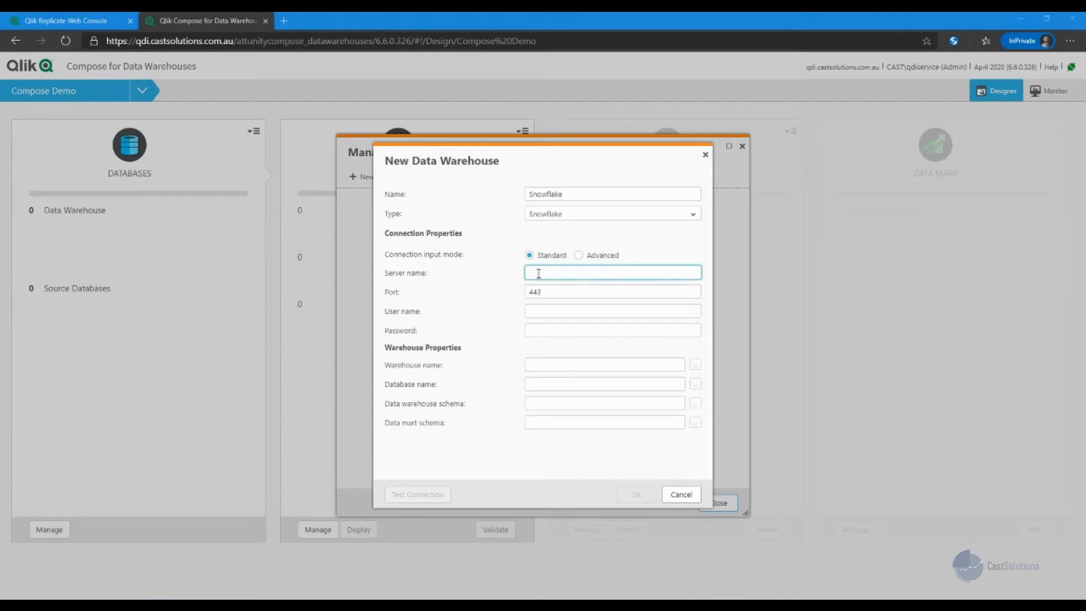
Enter the Snowflake server address, the account user name and the password for the new data warehouse connection.
{"action": "type", "text": "oq24462.ap-southeast-2.snowflakecomputing.com"}
{"action": "left_click", "coordinate": [563, 312]}
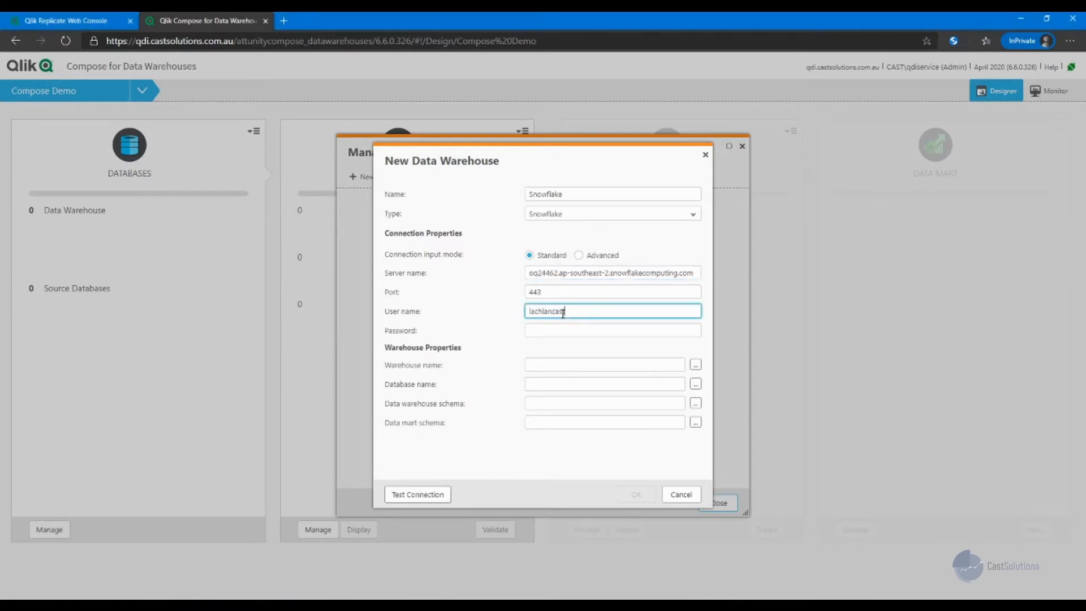
{"action": "key", "text": "alt+Tab"}
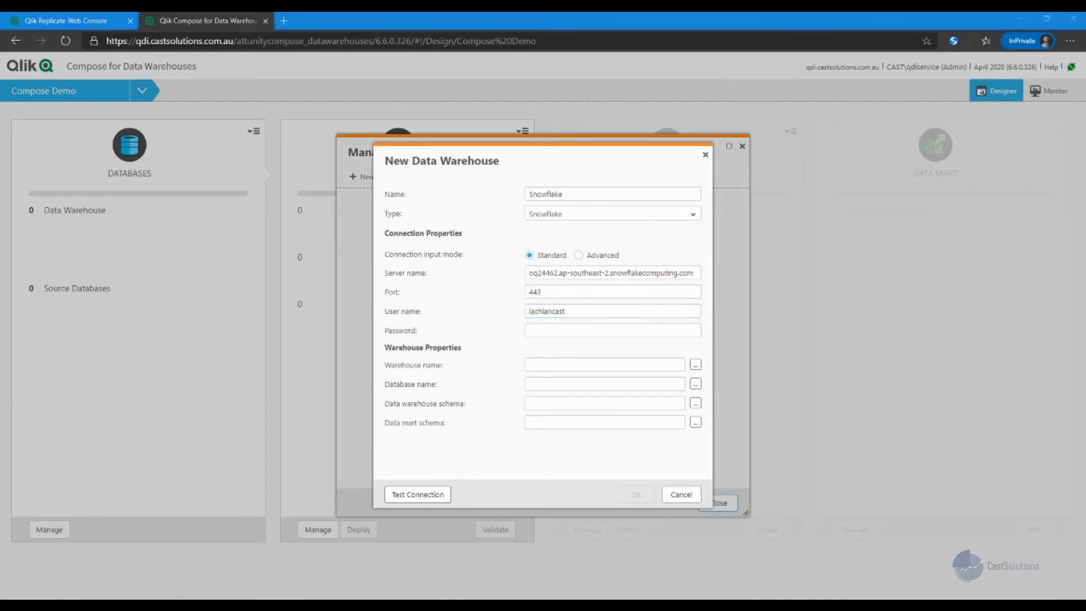
{"action": "left_click", "coordinate": [593, 328]}
{"action": "key", "text": "ctrl+v"}
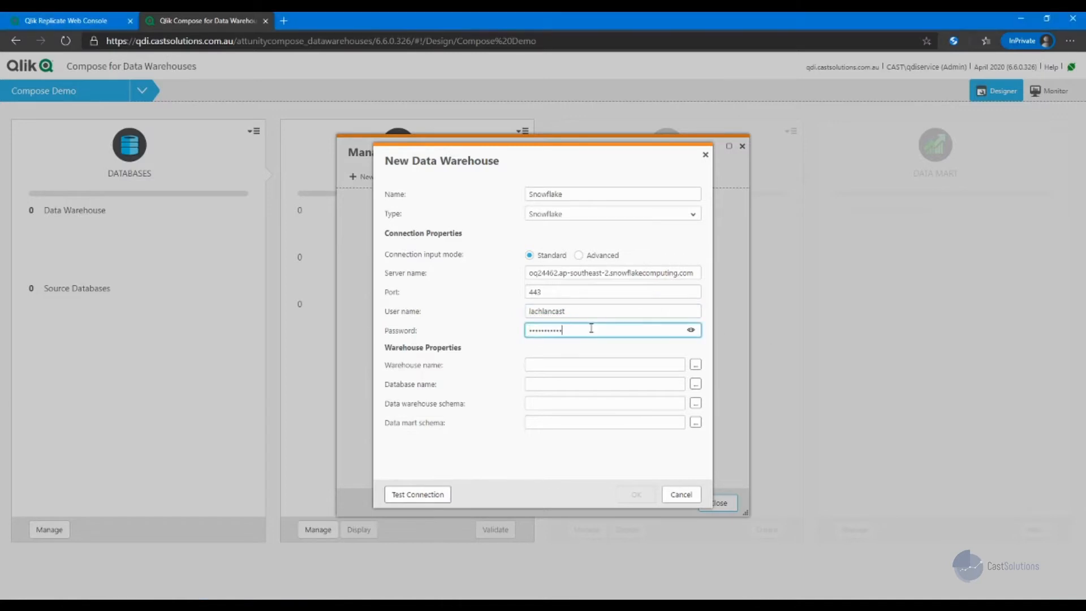
Set the warehouse name to COMPUTE_WH and the database name to DEMOWAREHOUSE.
{"action": "left_click", "coordinate": [595, 364]}
{"action": "left_click", "coordinate": [630, 366]}
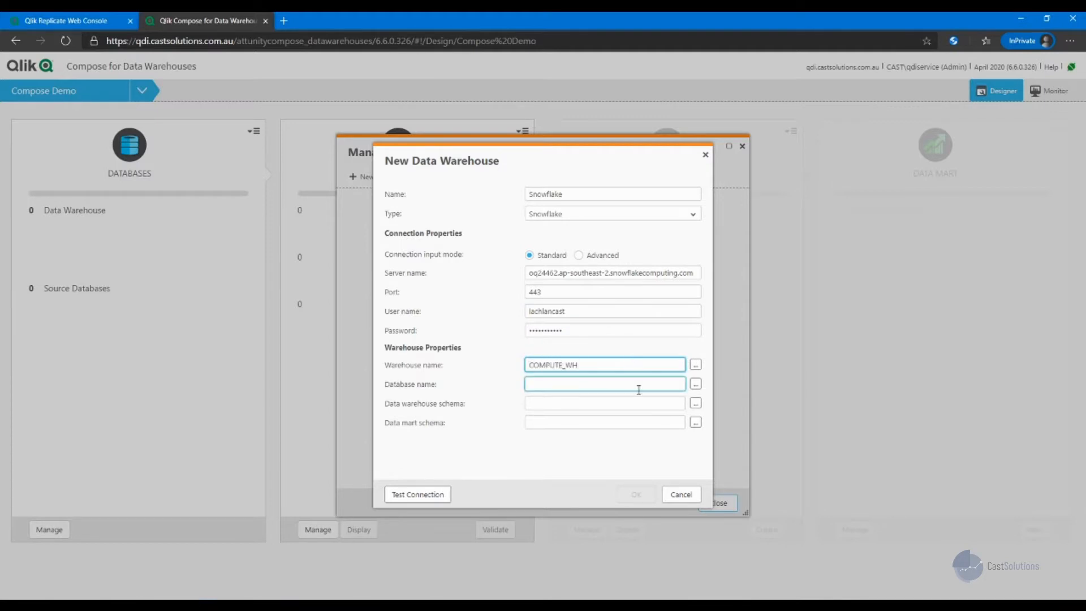
{"action": "left_click", "coordinate": [640, 388]}
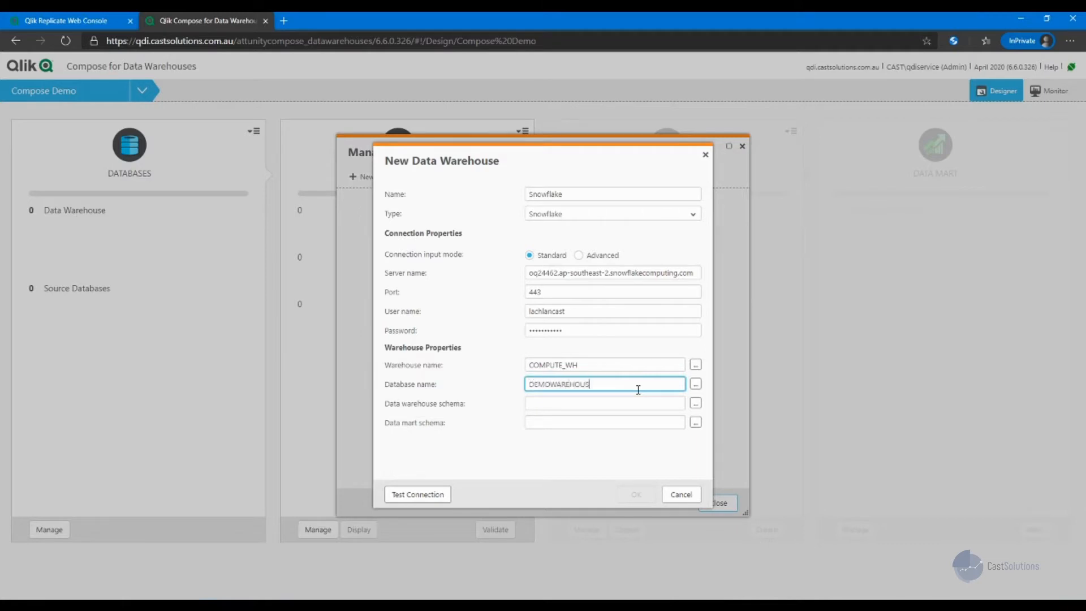
Select PUBLIC as both the data warehouse schema and the data mart schema, and save the data warehouse after testing its connection.
{"action": "left_click", "coordinate": [695, 404]}
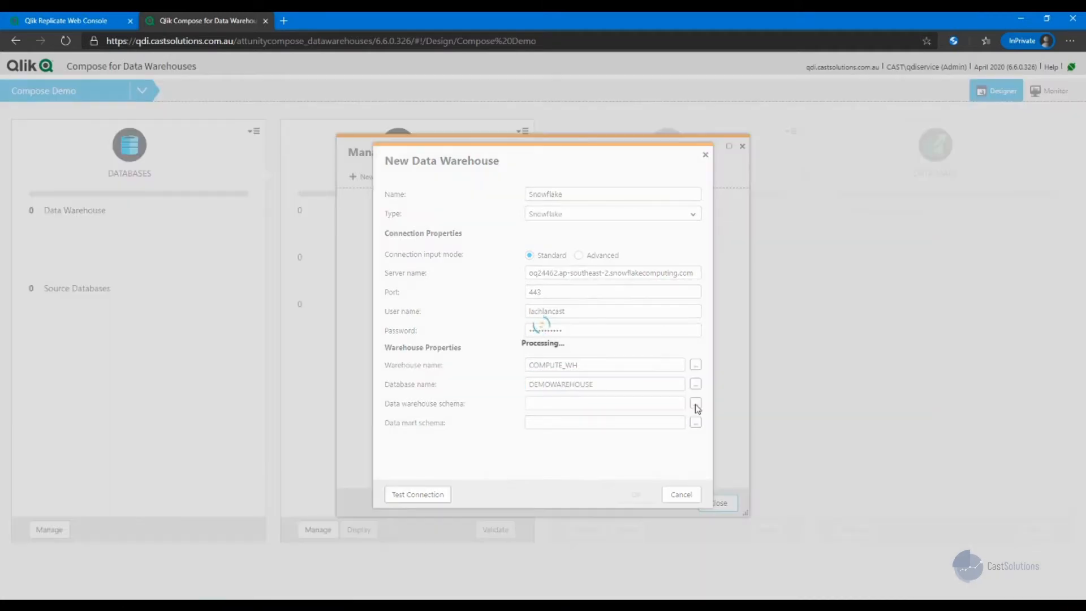
{"action": "left_click", "coordinate": [476, 307]}
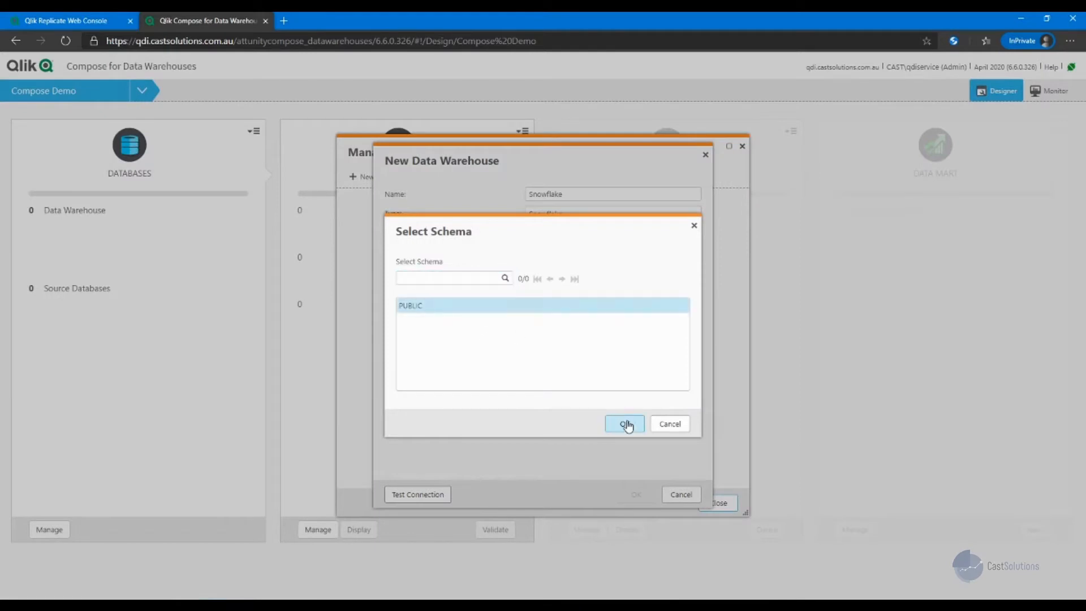
{"action": "left_click", "coordinate": [625, 424]}
{"action": "left_click", "coordinate": [696, 423]}
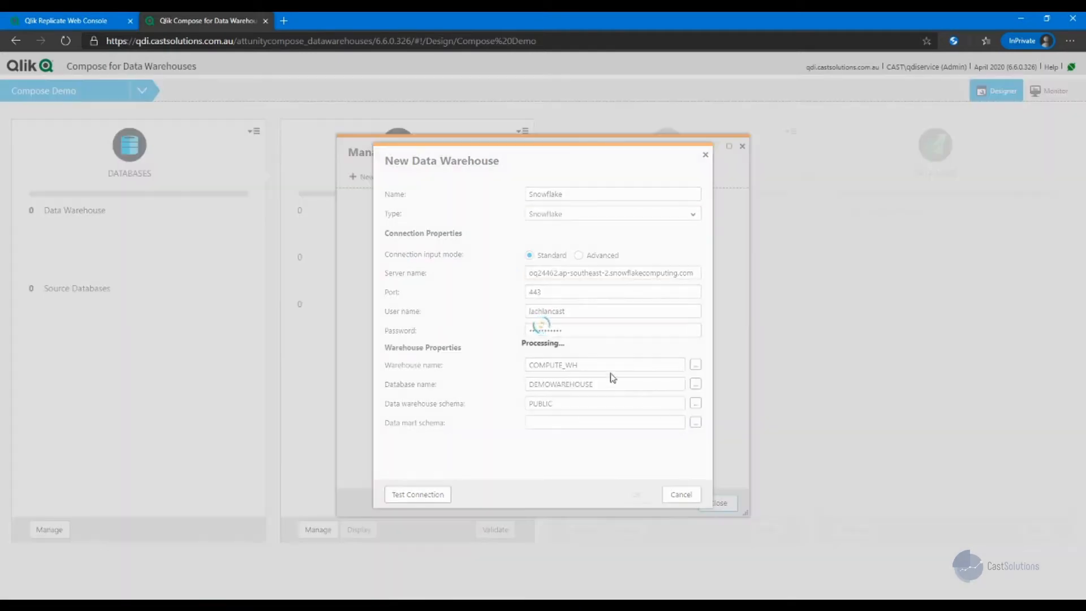
{"action": "left_click", "coordinate": [469, 305]}
{"action": "left_click", "coordinate": [627, 423]}
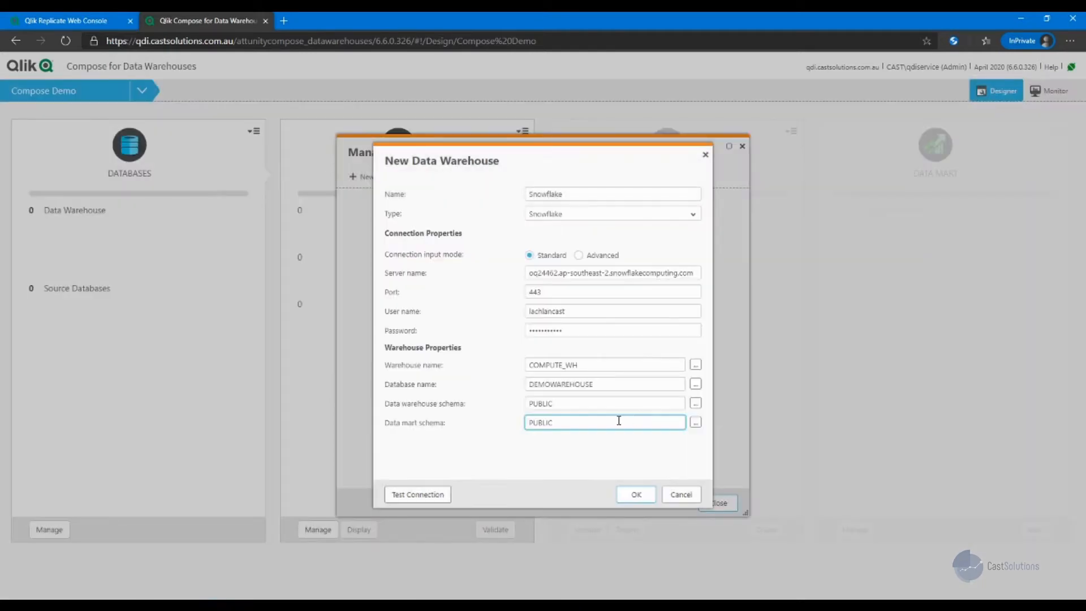
{"action": "left_click", "coordinate": [440, 496]}
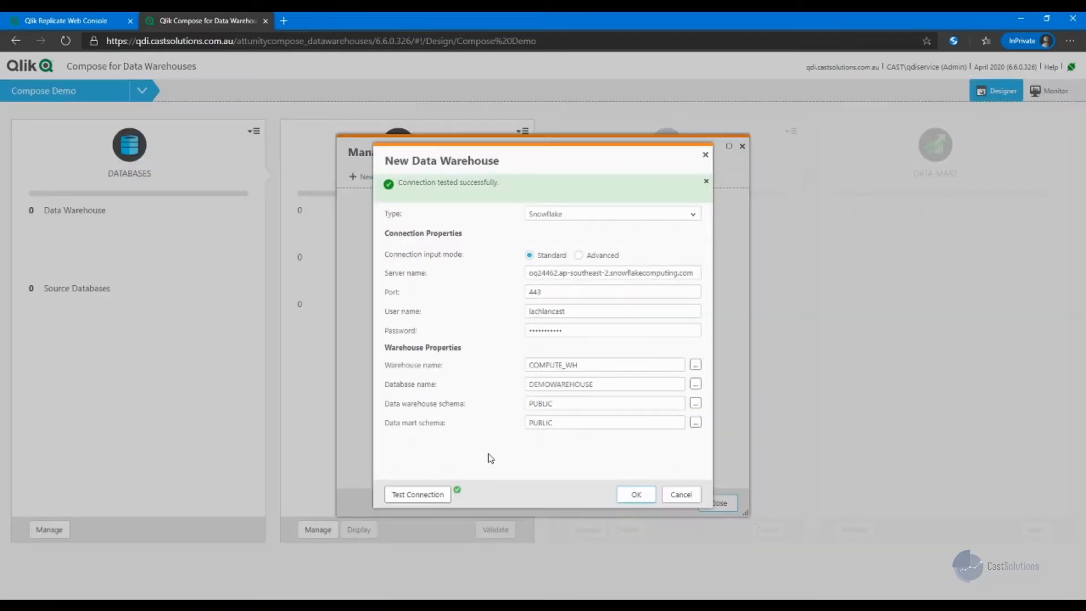
{"action": "left_click", "coordinate": [633, 497]}
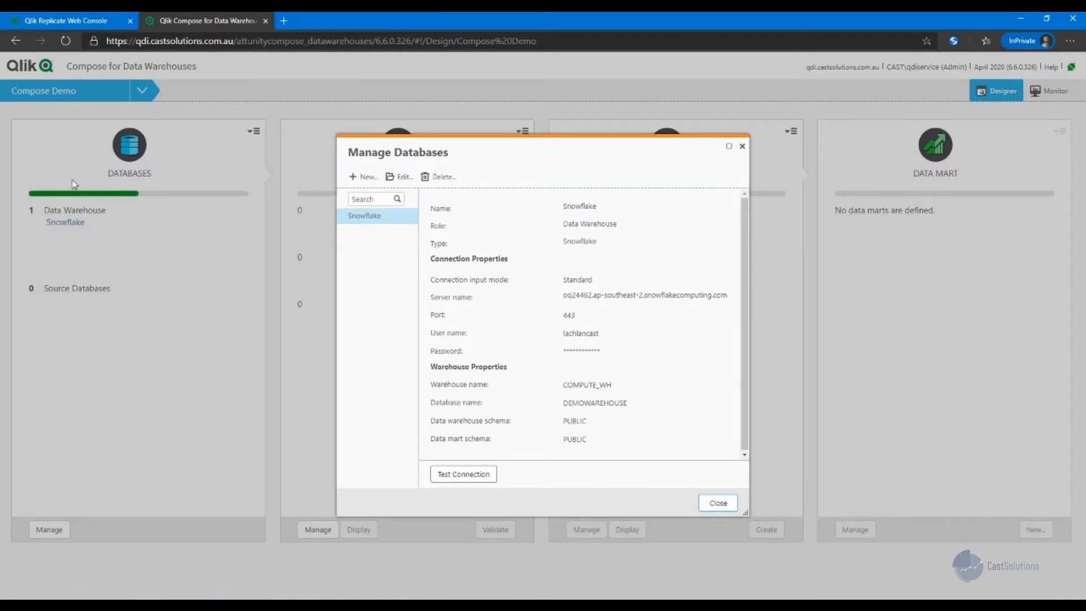
Add a data source named Microsoft SQL Server SF with landing database DEMODATABASE and SalesLT as both schema and error mart schema.
{"action": "left_click", "coordinate": [353, 176]}
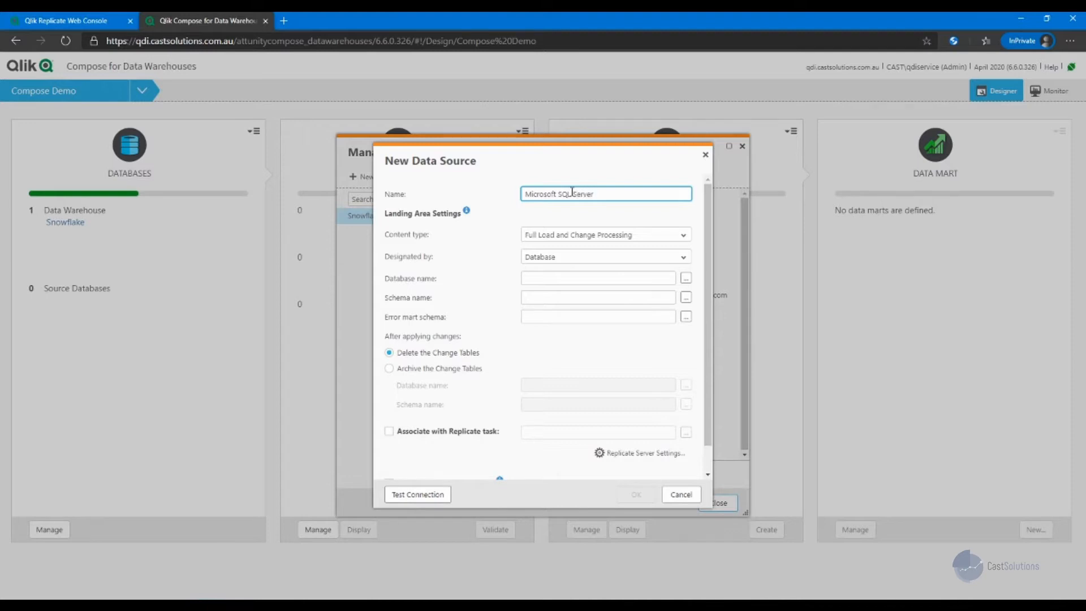
{"action": "left_click", "coordinate": [580, 273]}
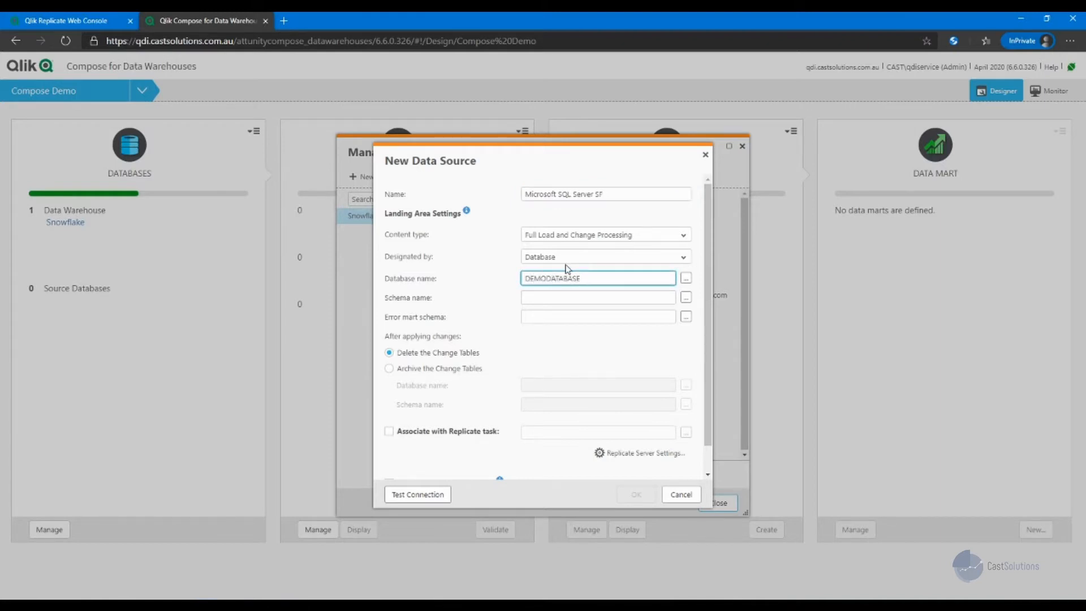
{"action": "left_click", "coordinate": [687, 297]}
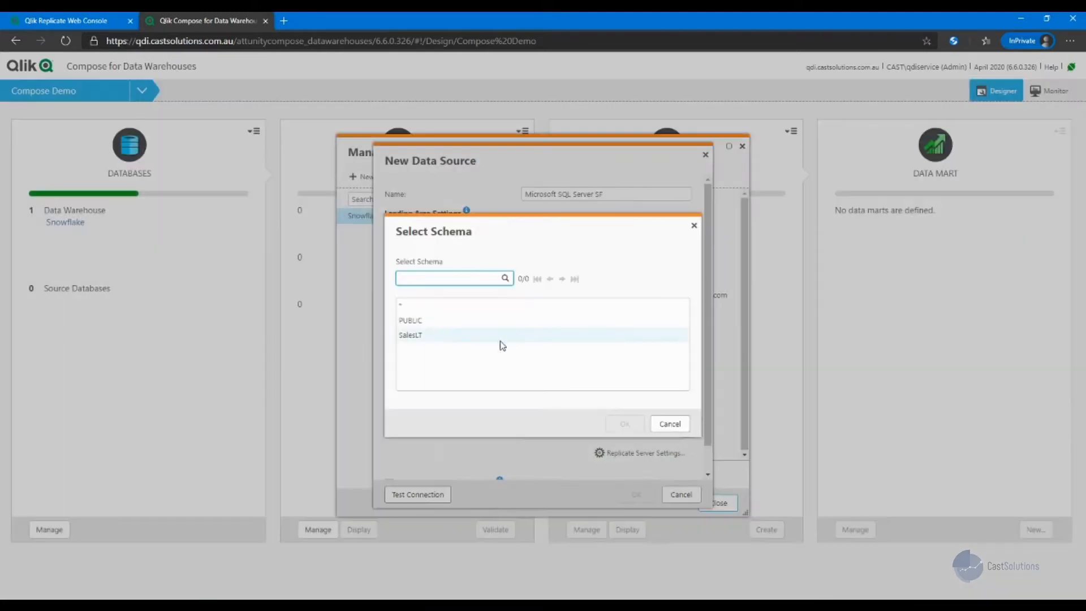
{"action": "left_click", "coordinate": [501, 340]}
{"action": "left_click", "coordinate": [626, 424]}
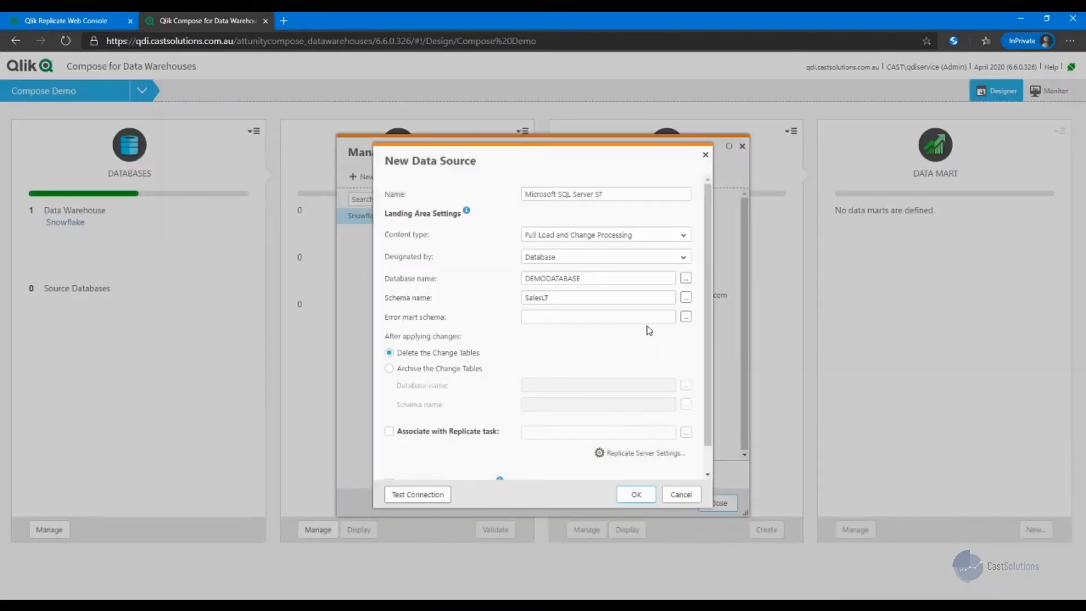
{"action": "left_click", "coordinate": [686, 317]}
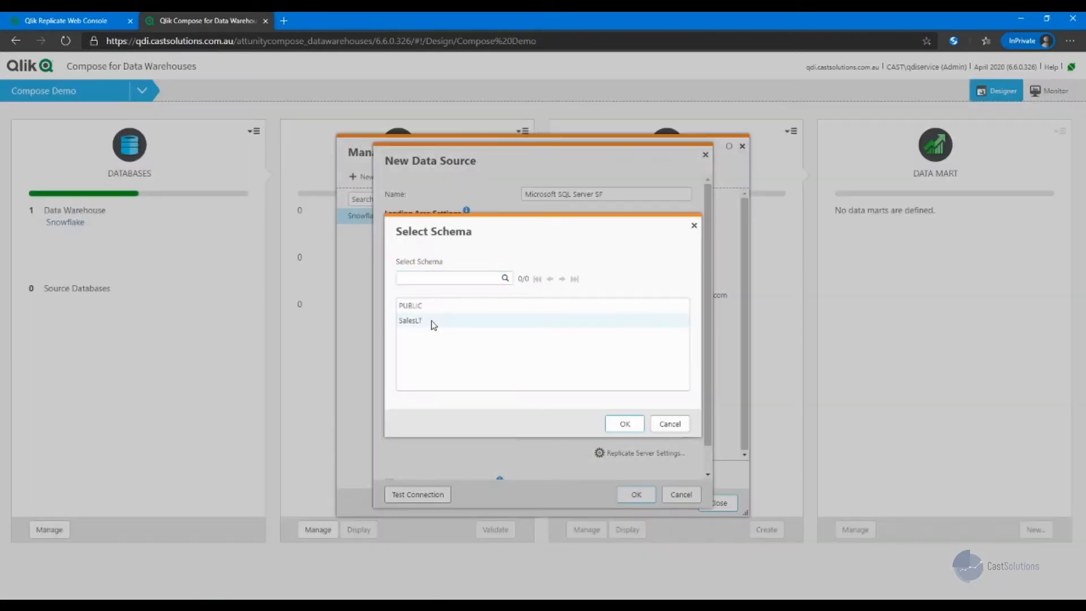
{"action": "left_click", "coordinate": [434, 322]}
{"action": "left_click", "coordinate": [626, 424]}
Associate the data source with the Replicate task Replicate Demo.
{"action": "scroll", "coordinate": [465, 368], "scroll_direction": "down", "scroll_amount": 1}
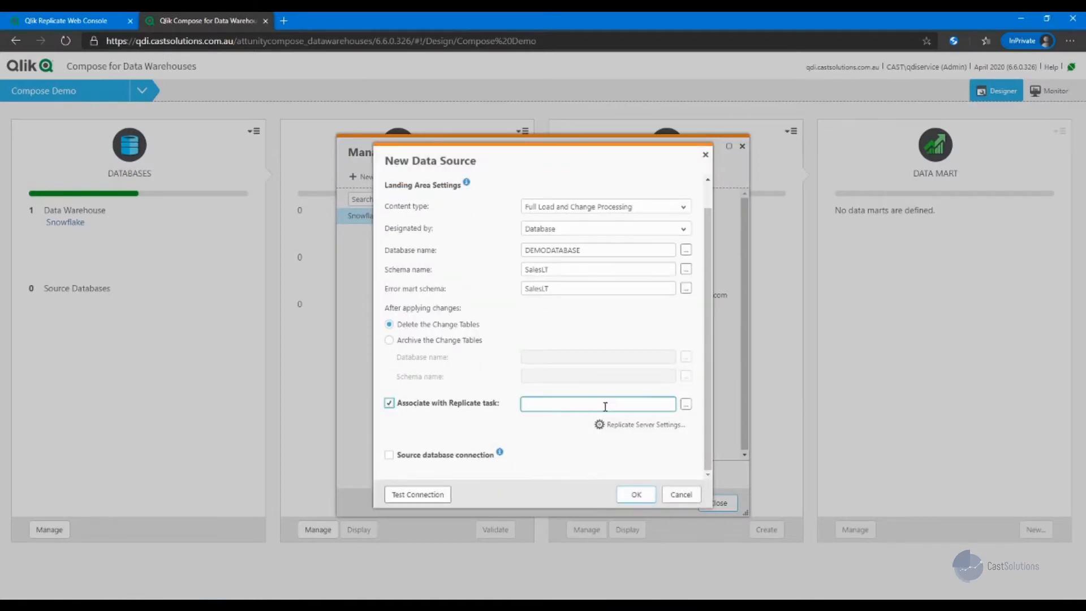
{"action": "left_click", "coordinate": [685, 404]}
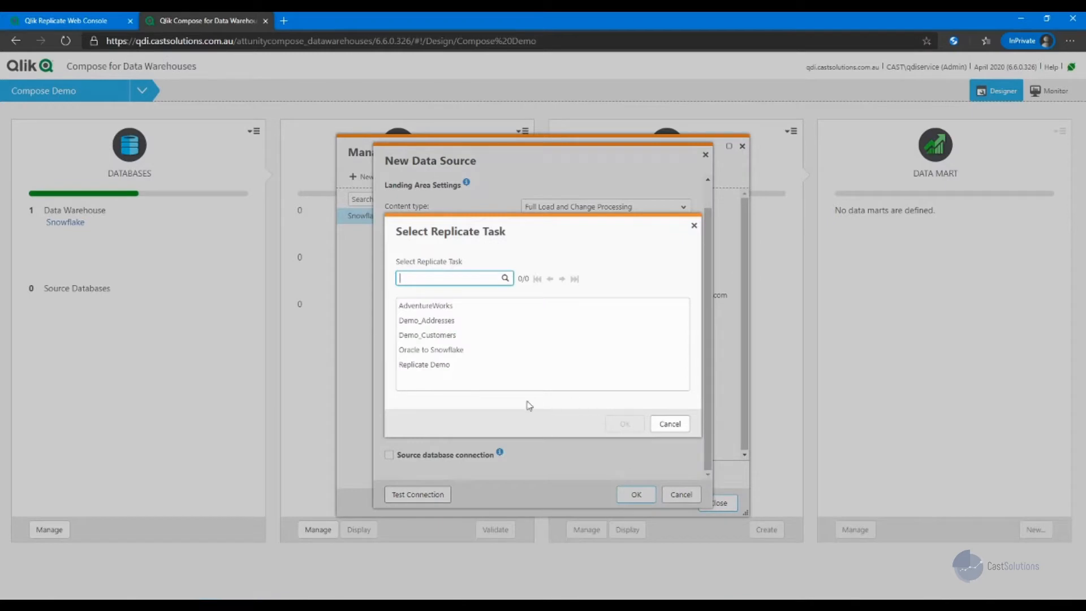
{"action": "left_click", "coordinate": [485, 367]}
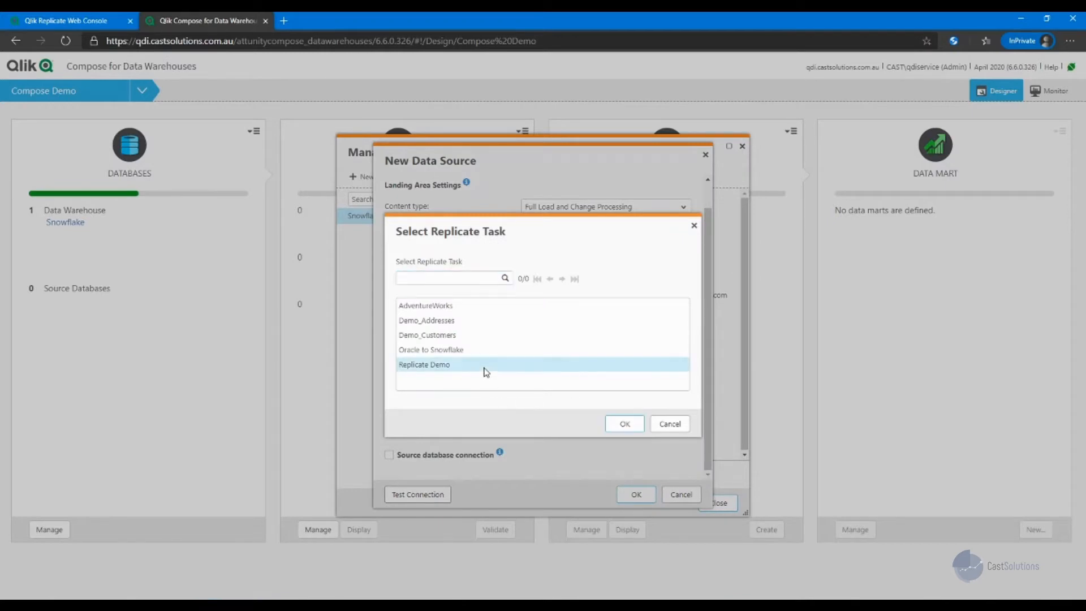
{"action": "left_click", "coordinate": [622, 424]}
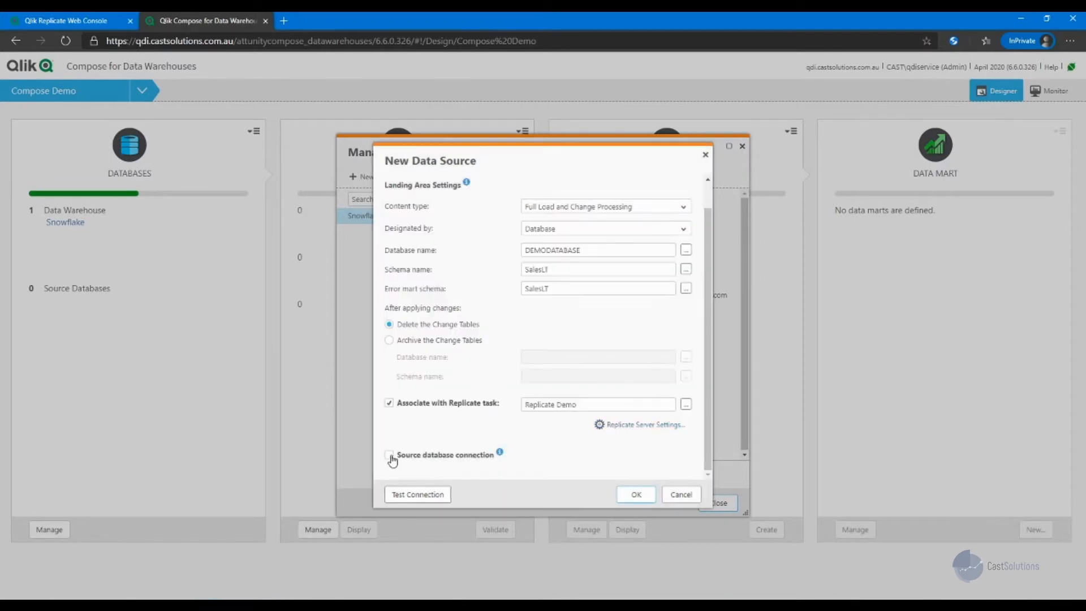
Enable the source database connection and set its type to Microsoft SQL Server.
{"action": "mouse_move", "coordinate": [500, 453]}
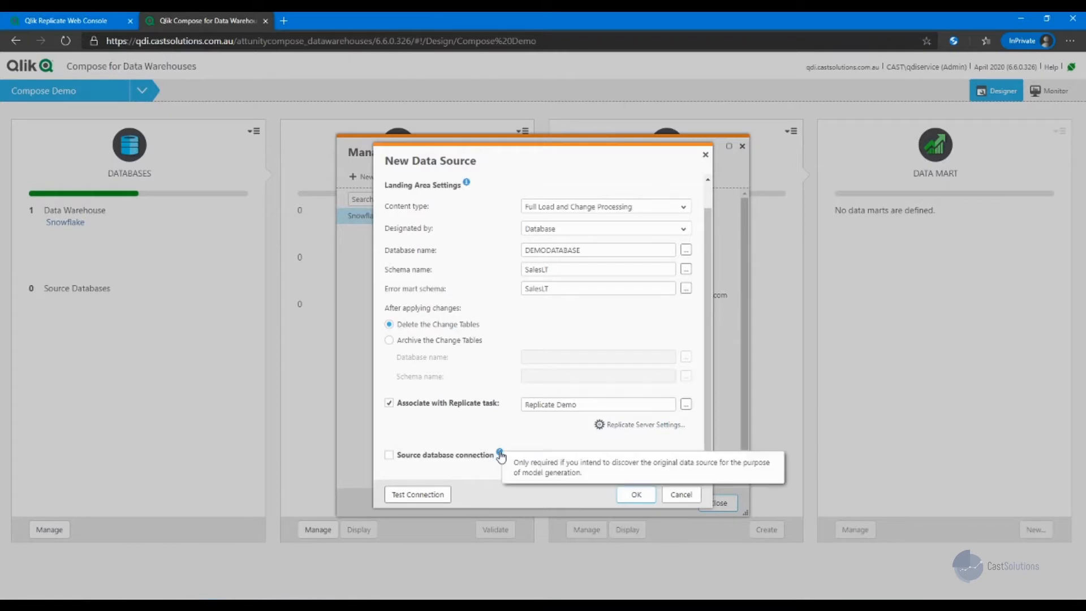
{"action": "left_click", "coordinate": [390, 456]}
{"action": "scroll", "coordinate": [459, 427], "scroll_direction": "down", "scroll_amount": 1}
{"action": "left_click", "coordinate": [678, 452]}
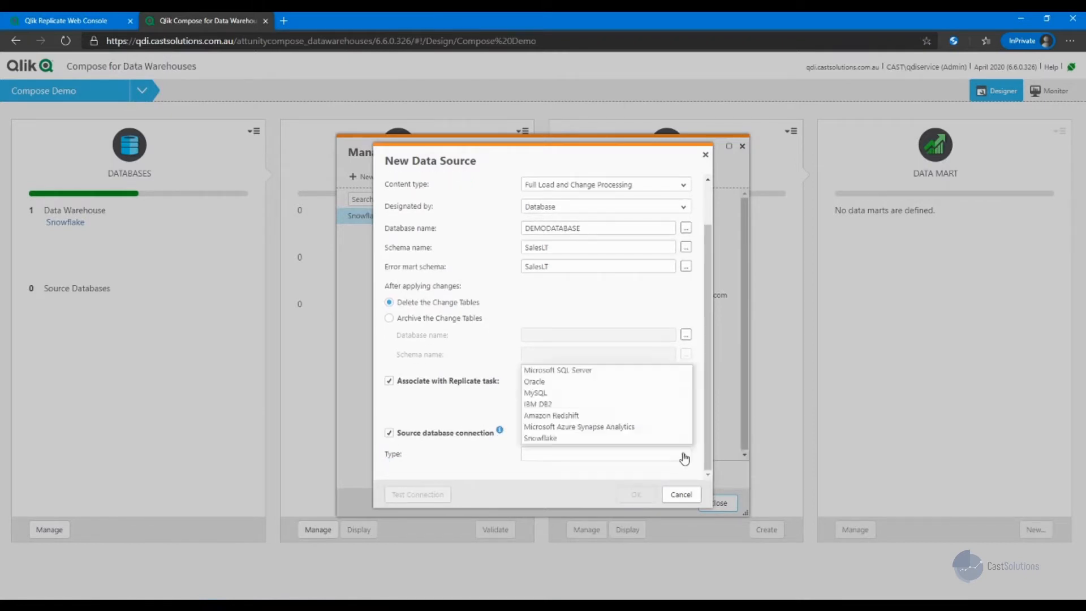
{"action": "left_click", "coordinate": [583, 371]}
Set the source connection's server name to 54.66.87.226 and user name to sa, and enter the account password.
{"action": "scroll", "coordinate": [485, 401], "scroll_direction": "down", "scroll_amount": 3}
{"action": "scroll", "coordinate": [486, 401], "scroll_direction": "down", "scroll_amount": 1}
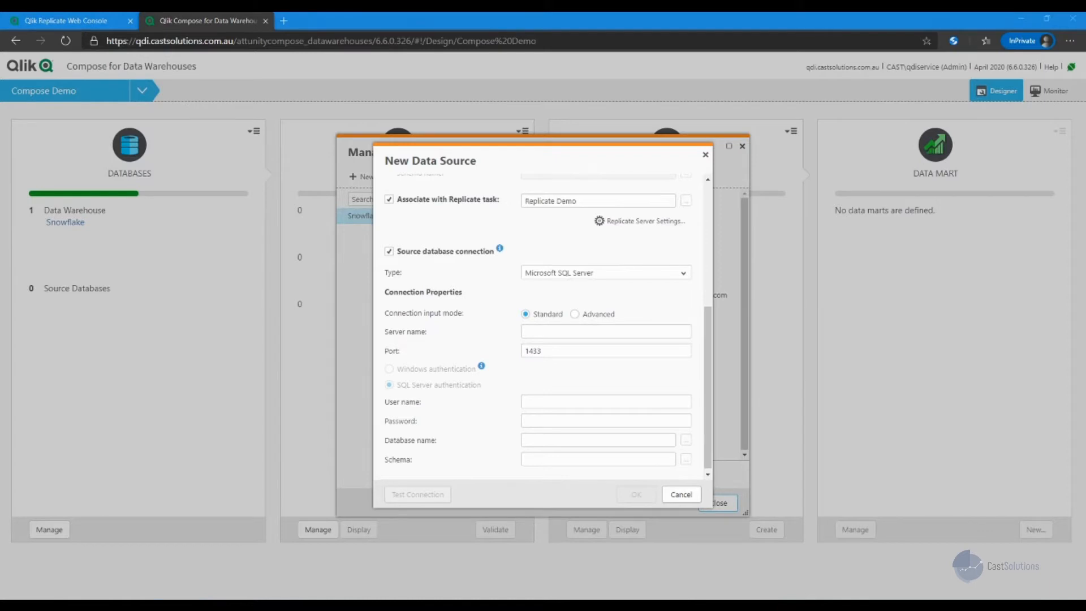
{"action": "left_click", "coordinate": [618, 403]}
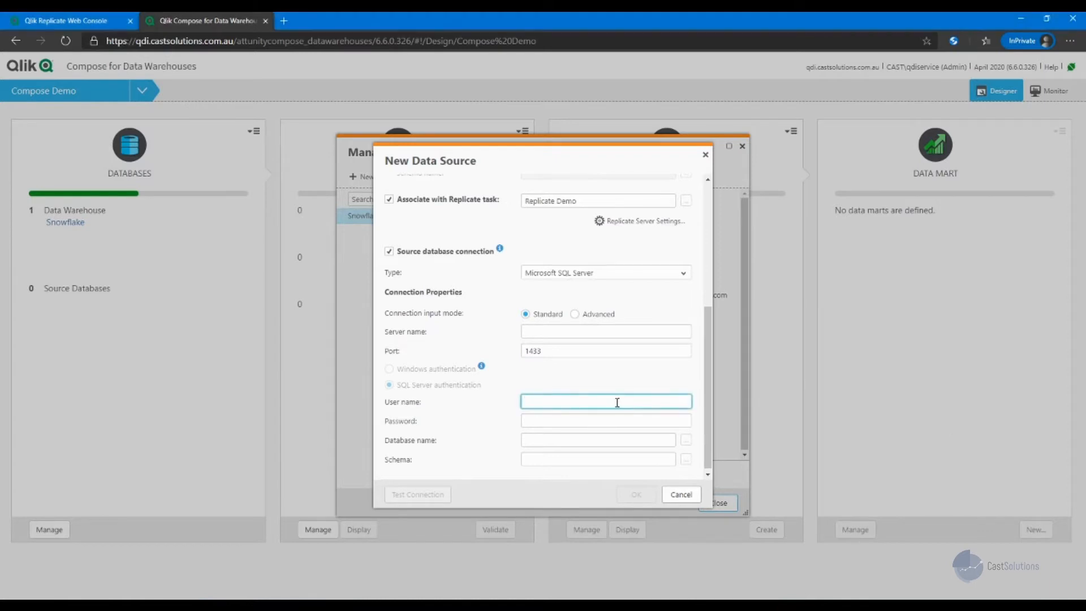
{"action": "left_click", "coordinate": [582, 334]}
{"action": "type", "text": "54.66.87.226"}
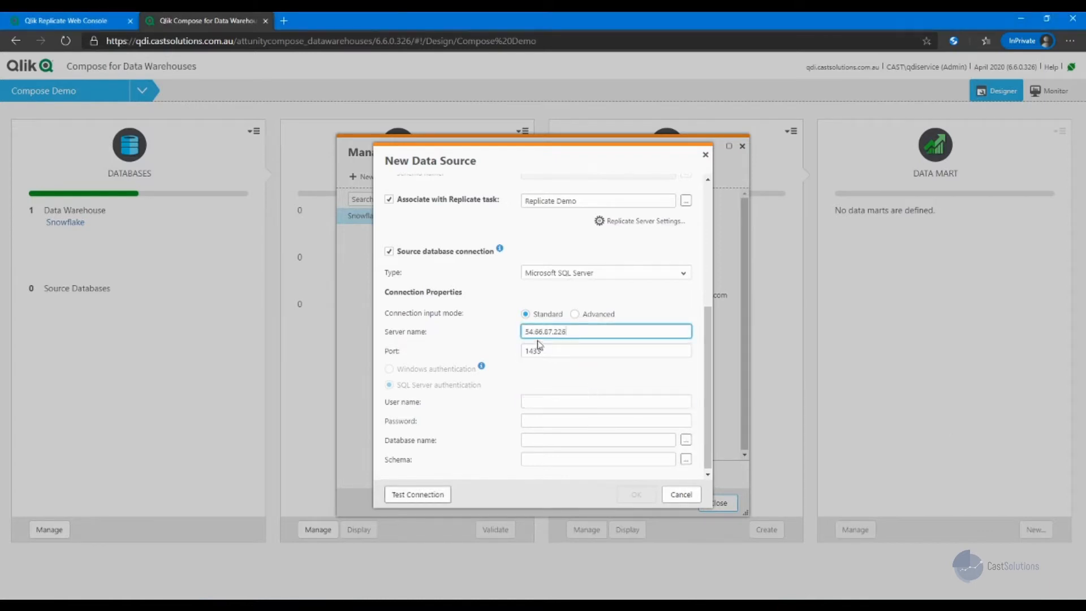
{"action": "left_click", "coordinate": [602, 402]}
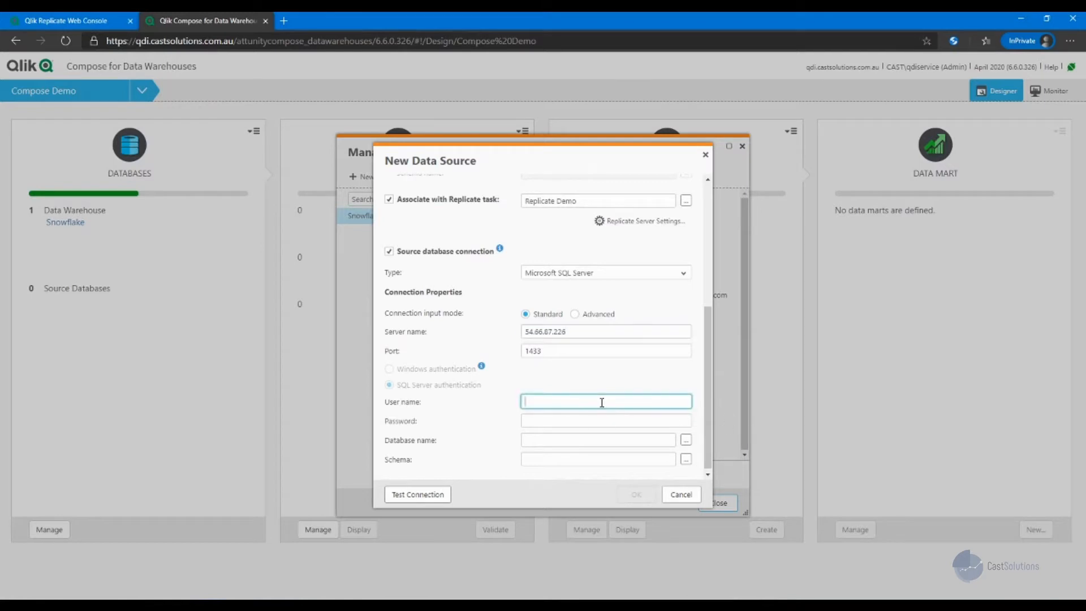
{"action": "key", "text": "alt+Tab"}
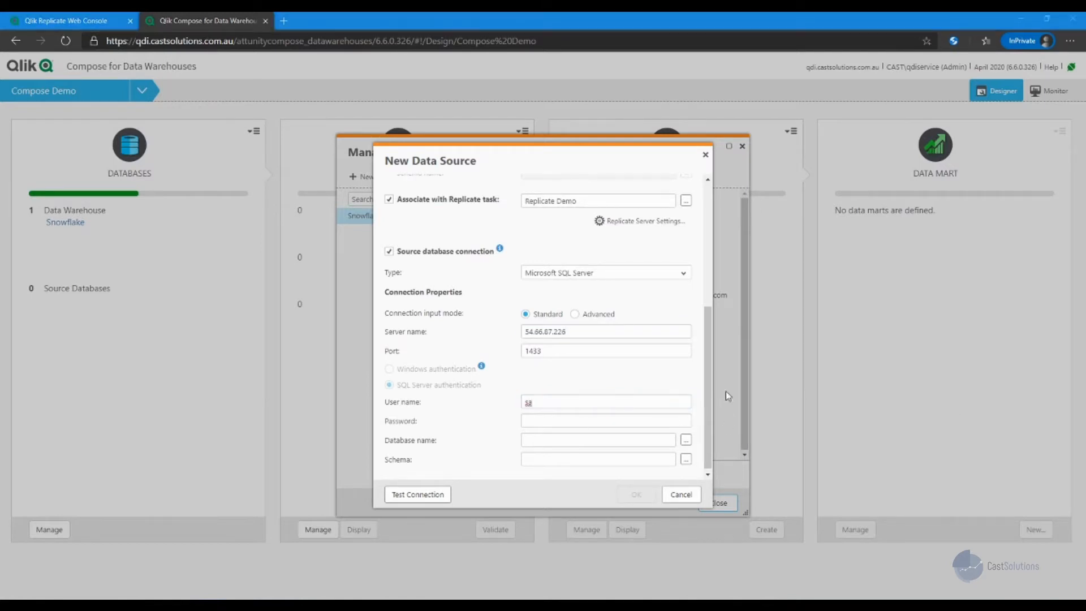
{"action": "left_click", "coordinate": [565, 420]}
{"action": "key", "text": "ctrl+v"}
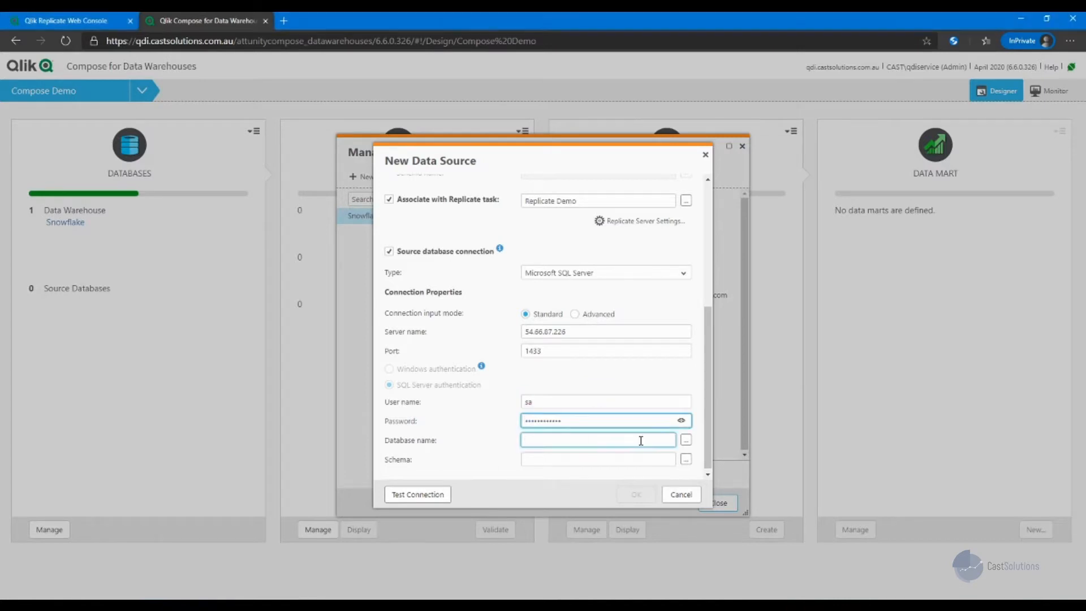
Set the source connection's database to AdventureWorksLT2019 and its schema to SalesLT.
{"action": "key", "text": "alt+Tab"}
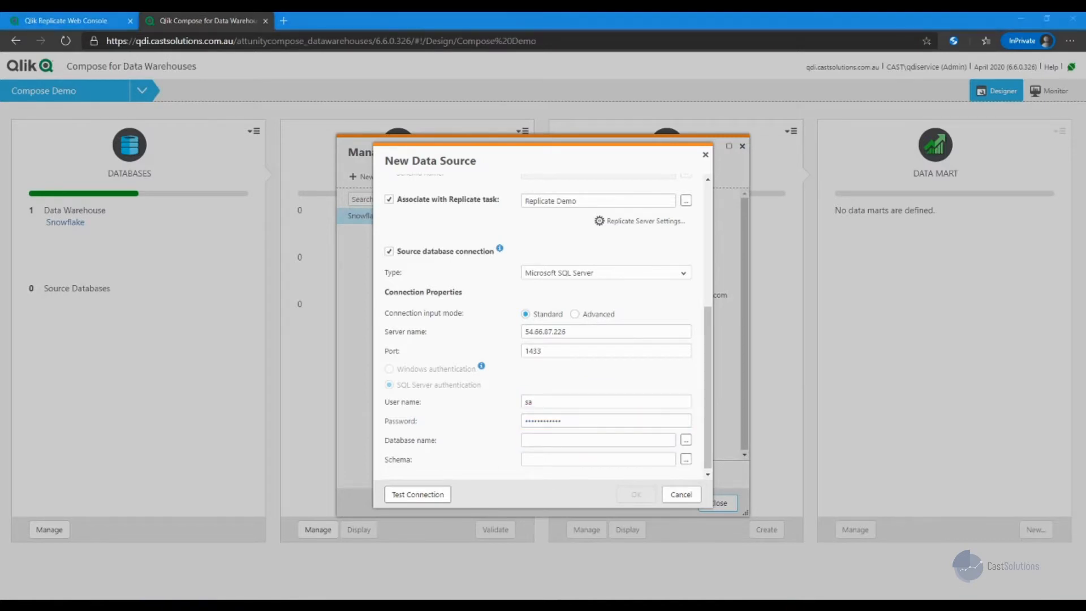
{"action": "left_click", "coordinate": [611, 439]}
{"action": "type", "text": "AdventureWorksLT2019"}
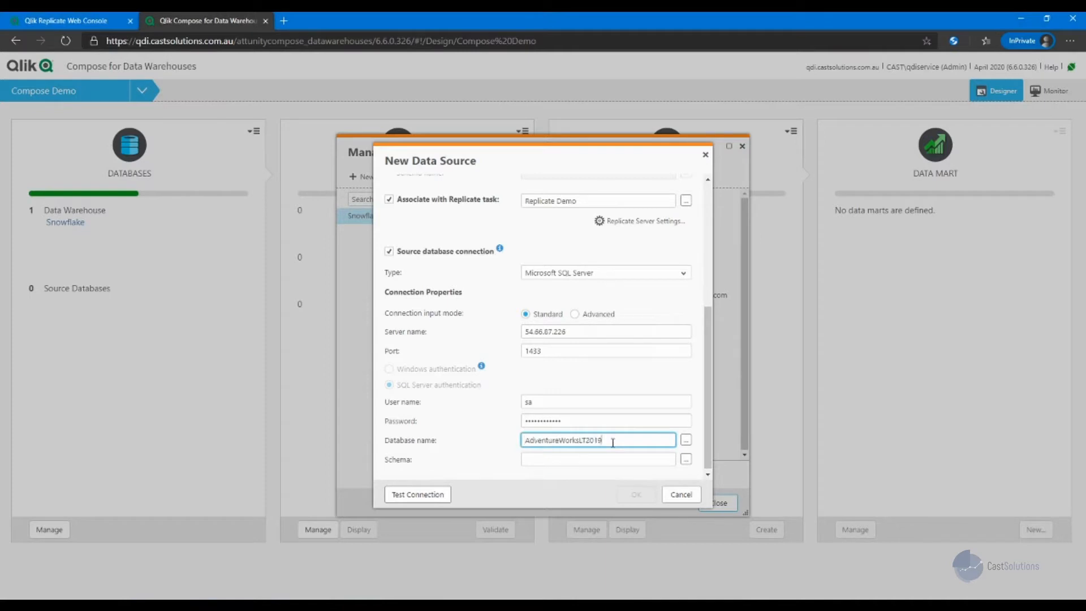
{"action": "left_click", "coordinate": [685, 459]}
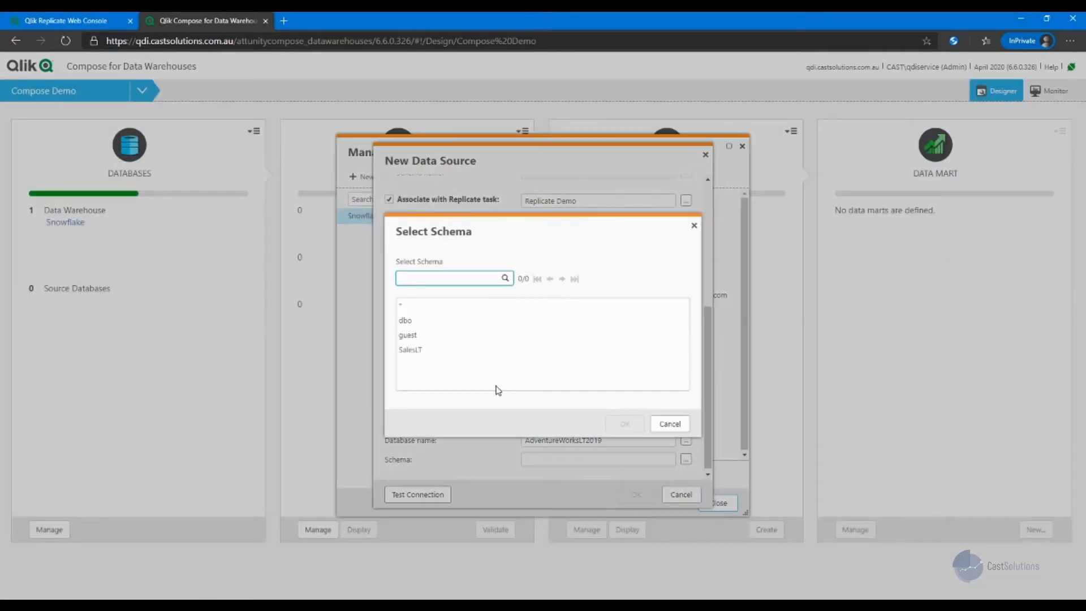
{"action": "left_click", "coordinate": [461, 352]}
{"action": "left_click", "coordinate": [626, 424]}
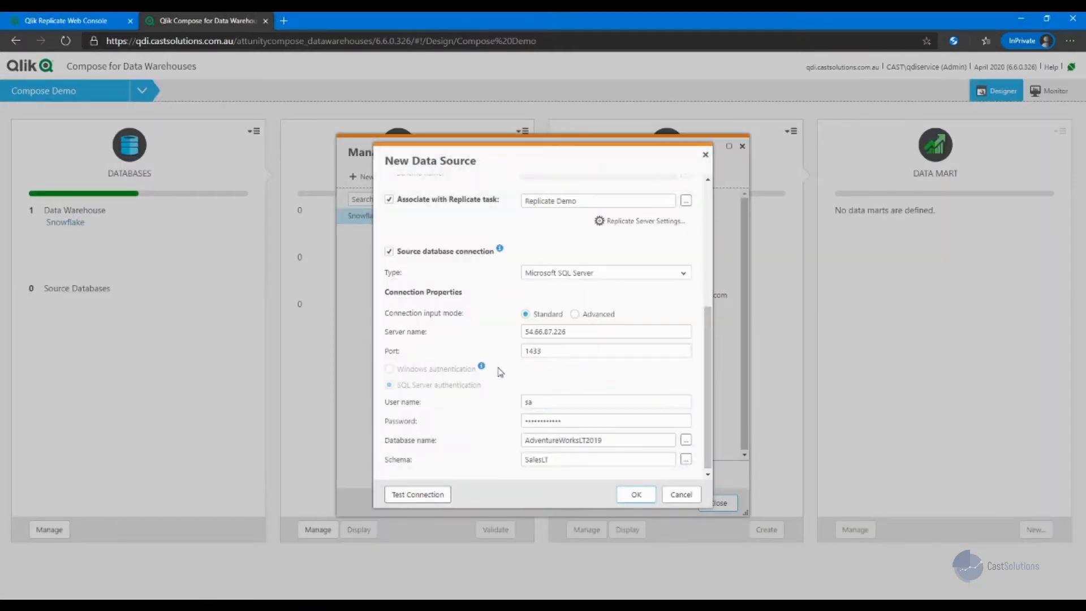
Test the source connection, save the data source and close the database management window.
{"action": "left_click", "coordinate": [439, 493]}
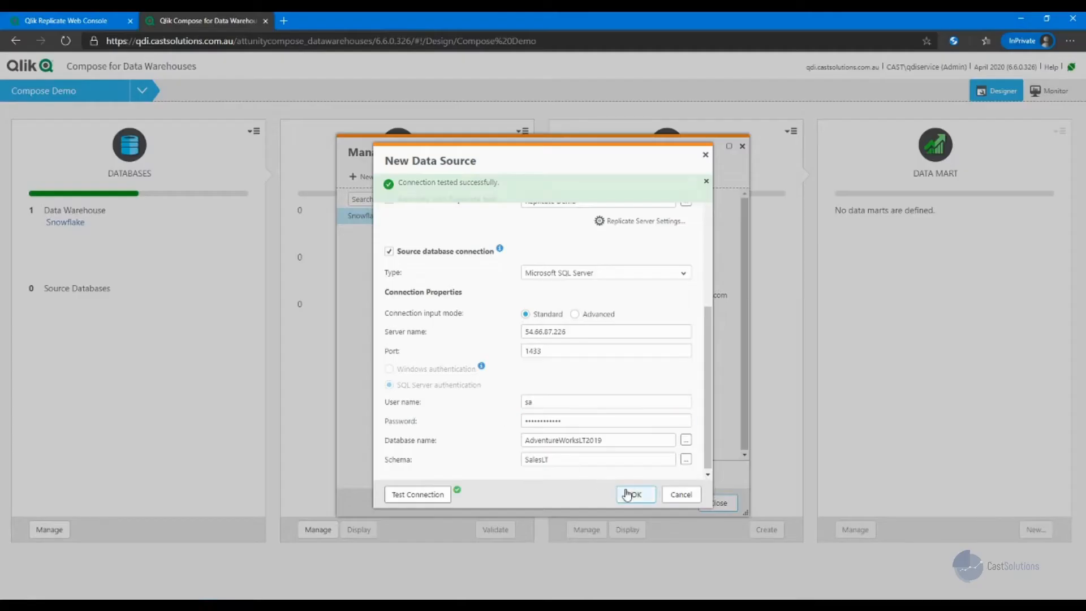
{"action": "left_click", "coordinate": [630, 494]}
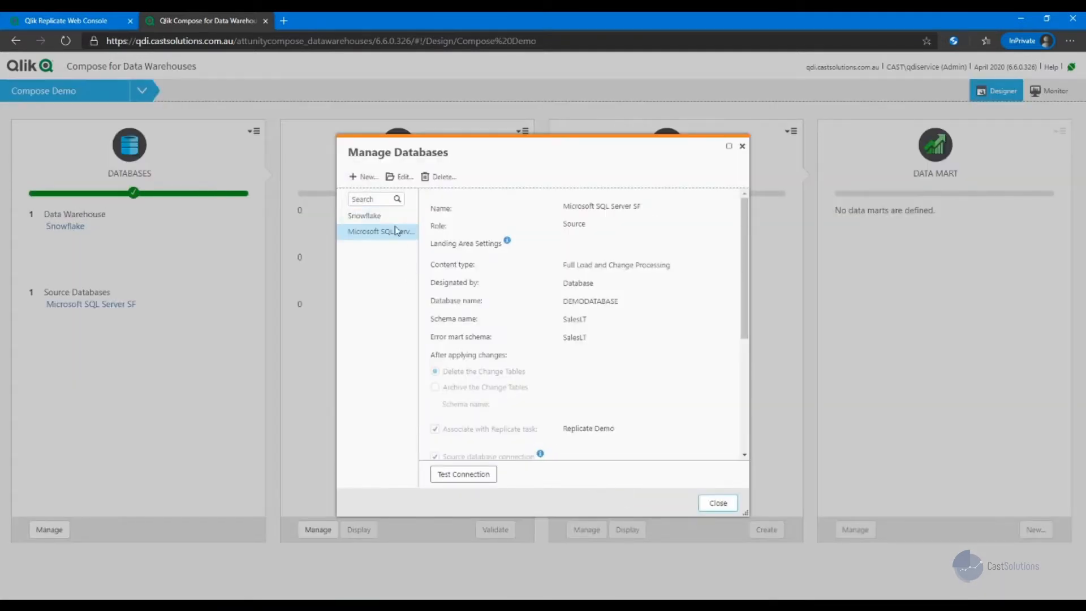
{"action": "left_click", "coordinate": [719, 504]}
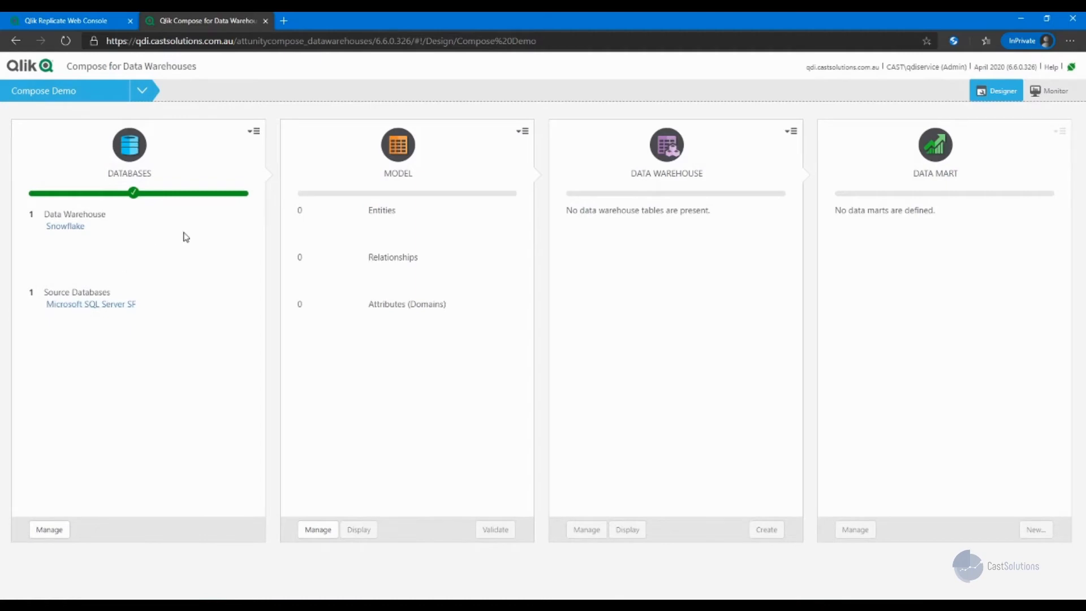
Discover the model from the Microsoft SQL Server SF source, selecting all SalesLT tables, and generate it.
{"action": "left_click", "coordinate": [520, 132]}
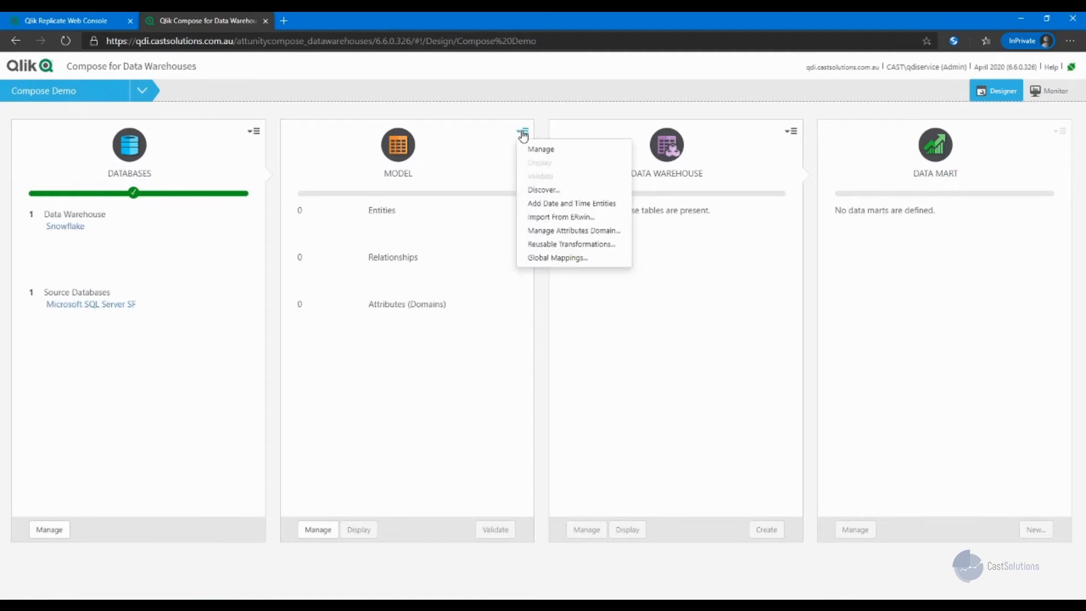
{"action": "left_click", "coordinate": [570, 192]}
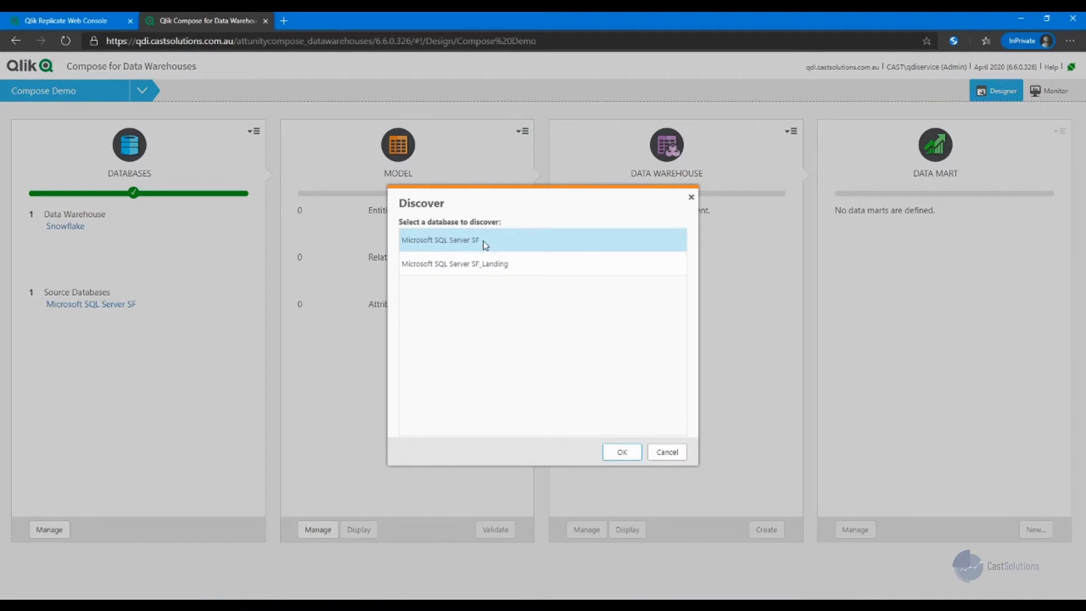
{"action": "left_click", "coordinate": [621, 451]}
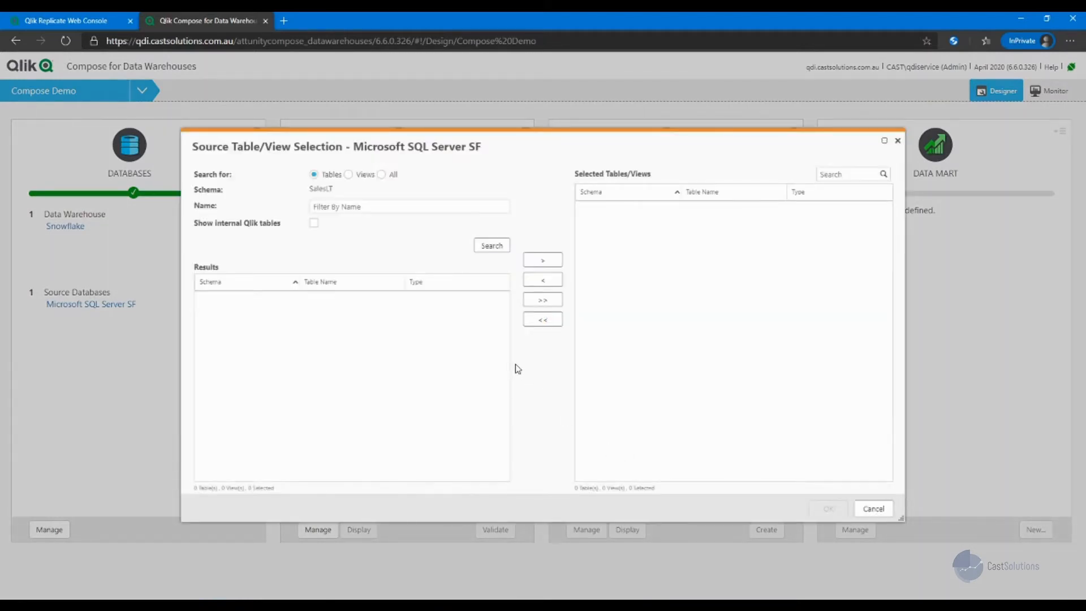
{"action": "left_click", "coordinate": [487, 245]}
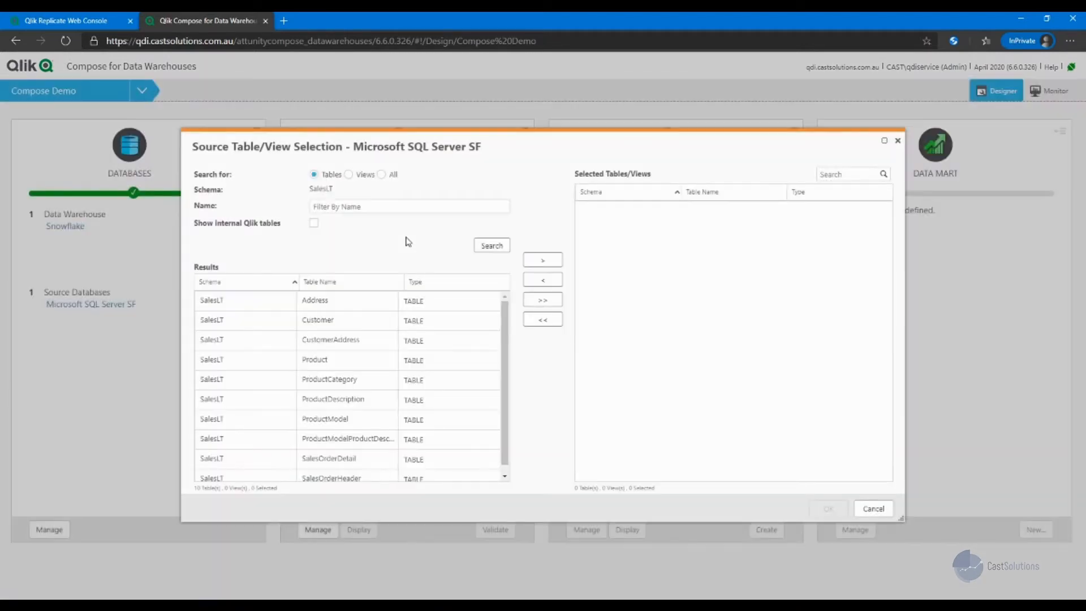
{"action": "scroll", "coordinate": [506, 368], "scroll_direction": "down", "scroll_amount": 1}
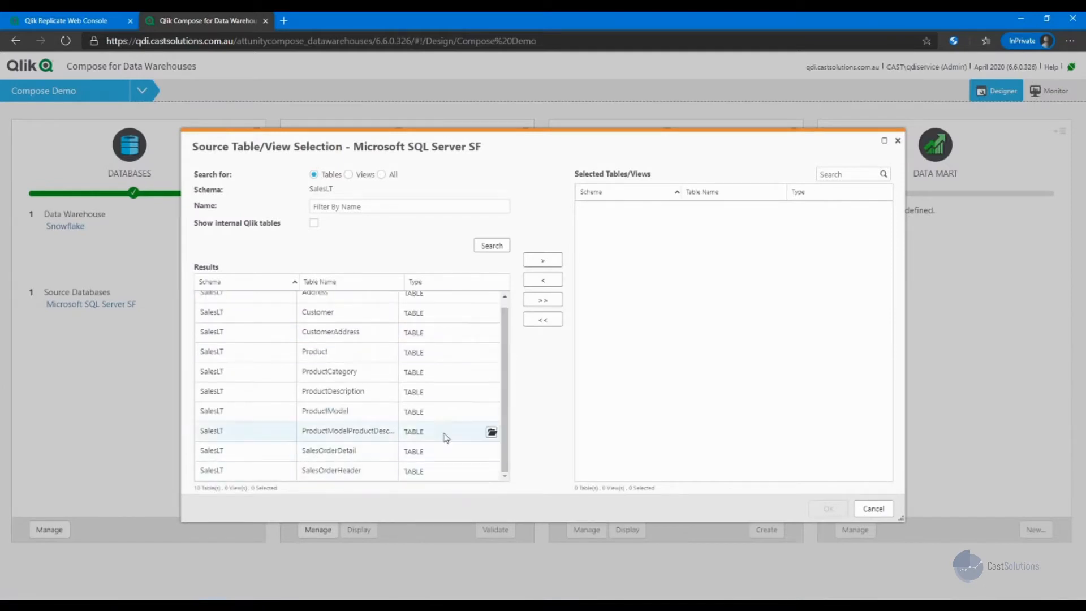
{"action": "left_click", "coordinate": [542, 300]}
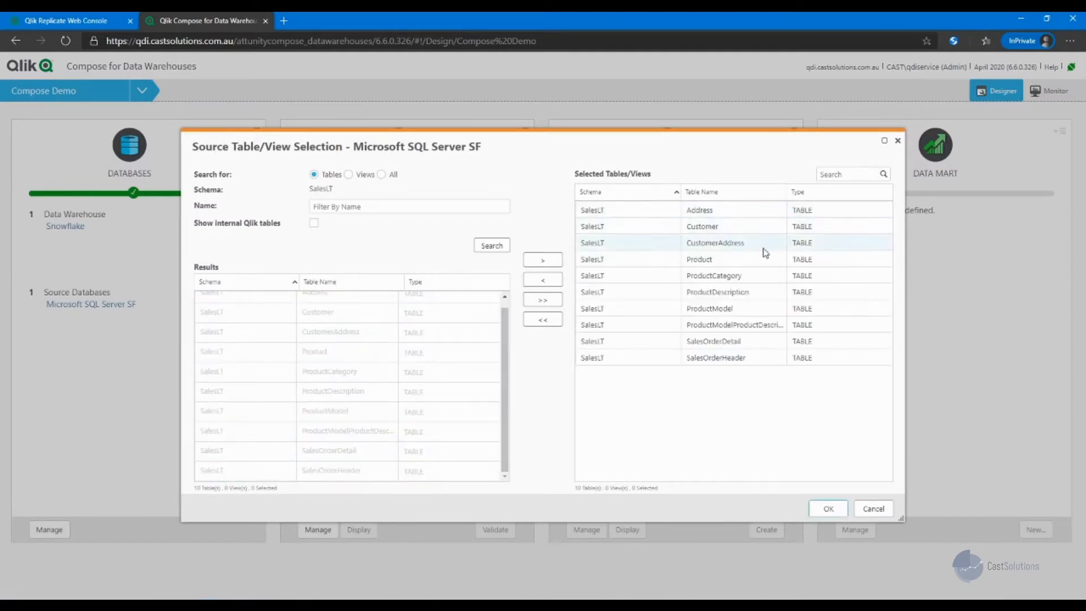
{"action": "left_click", "coordinate": [828, 509]}
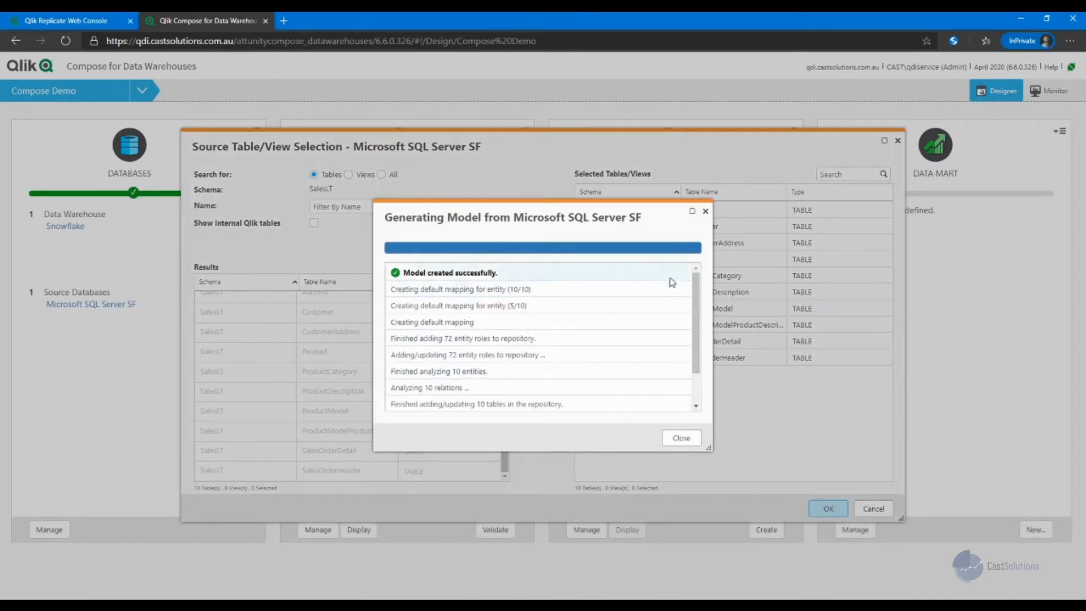
{"action": "scroll", "coordinate": [697, 385], "scroll_direction": "down", "scroll_amount": 2}
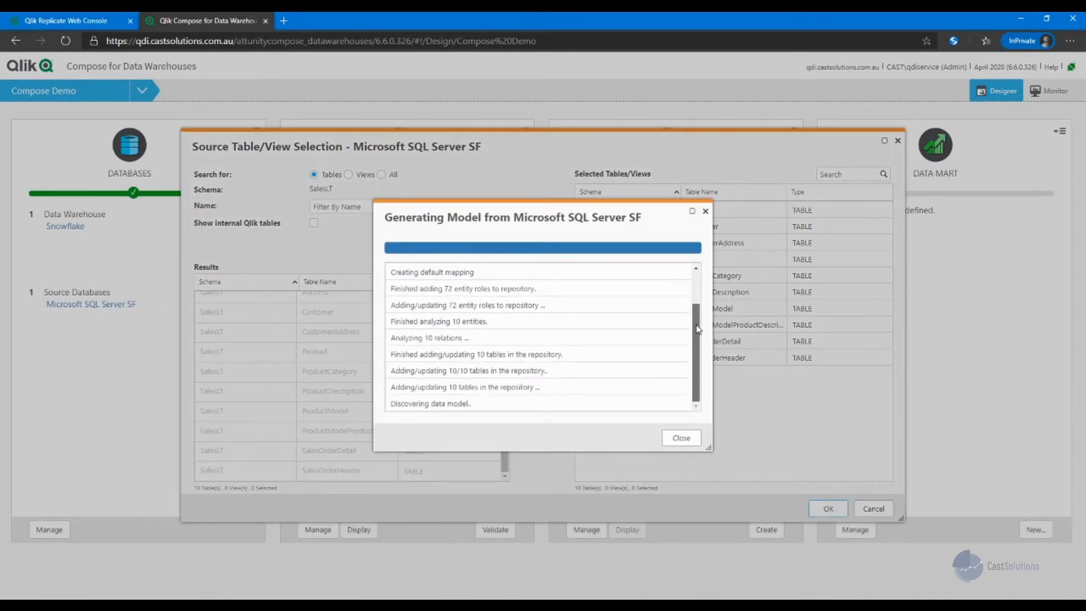
{"action": "left_click", "coordinate": [681, 438]}
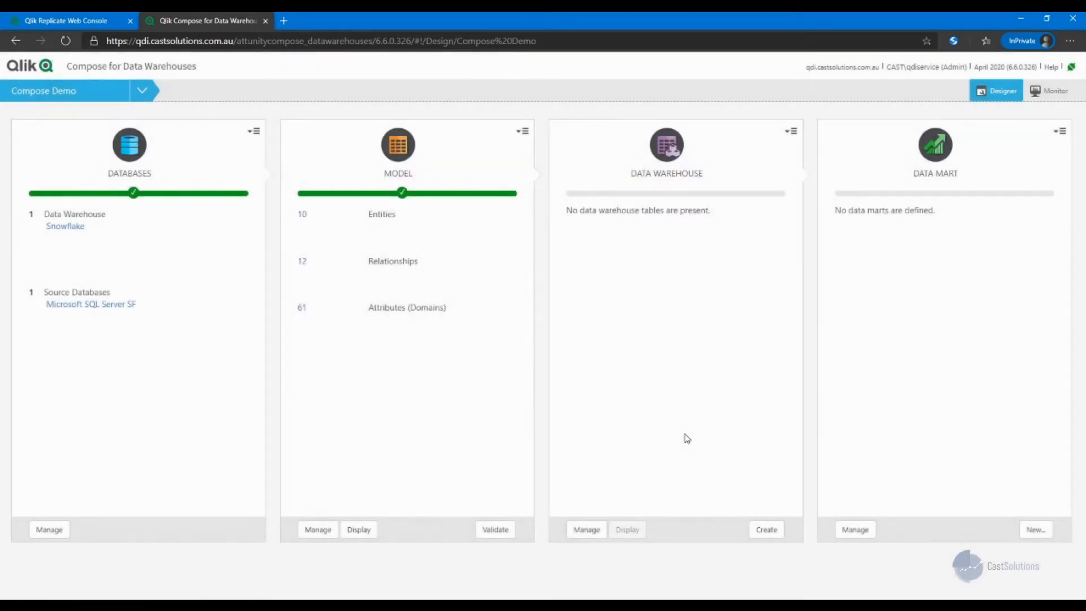
Examine the Address, Customer and CustomerAddress entities in the logical model, and review the tables of the physical model.
{"action": "left_click", "coordinate": [303, 216]}
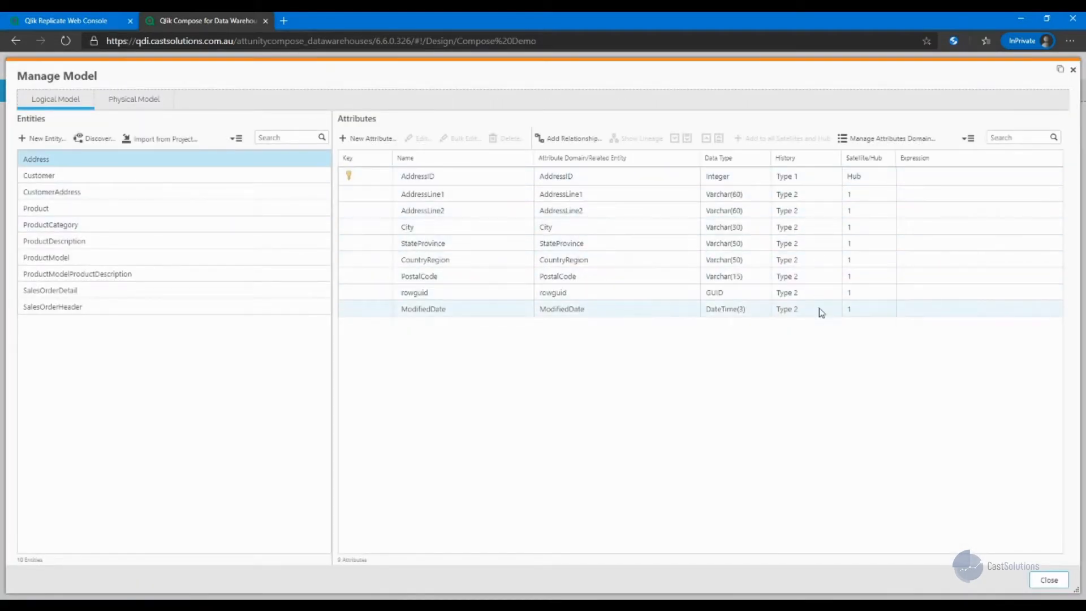
{"action": "left_click", "coordinate": [195, 179]}
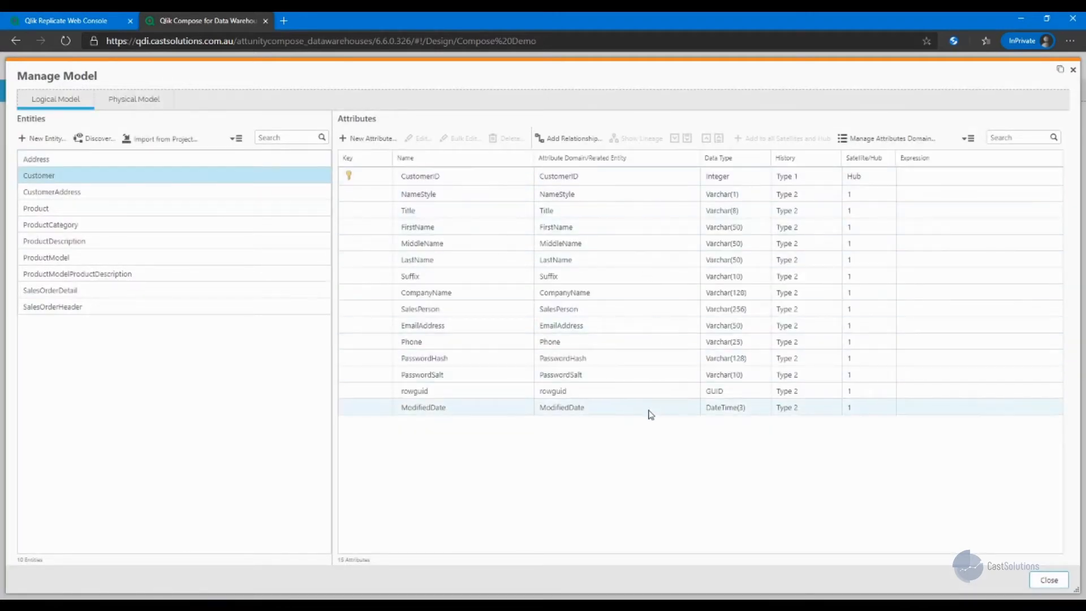
{"action": "left_click", "coordinate": [132, 198]}
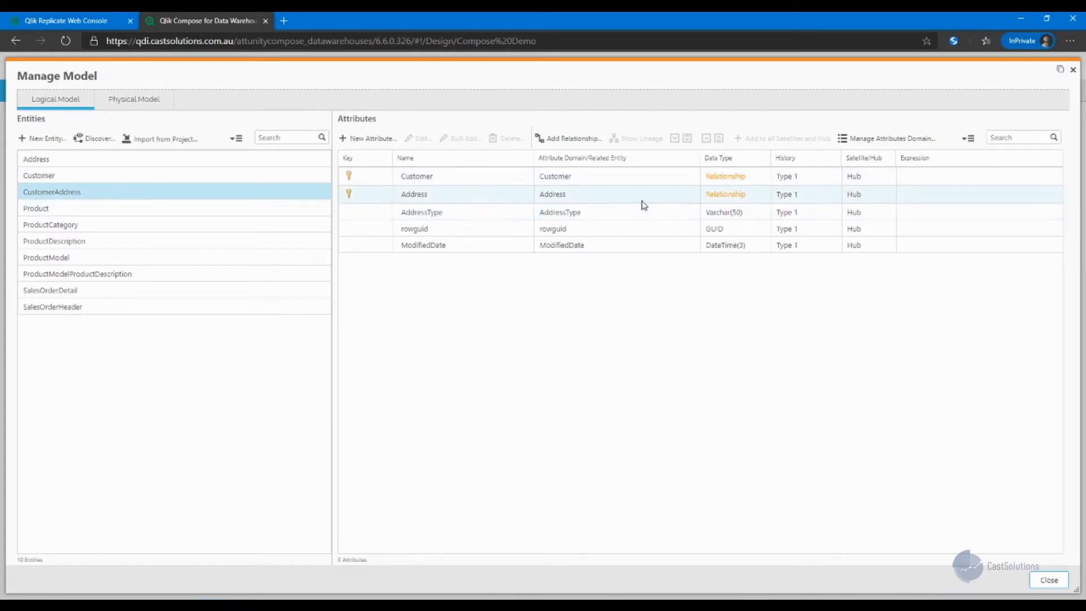
{"action": "left_click", "coordinate": [113, 108]}
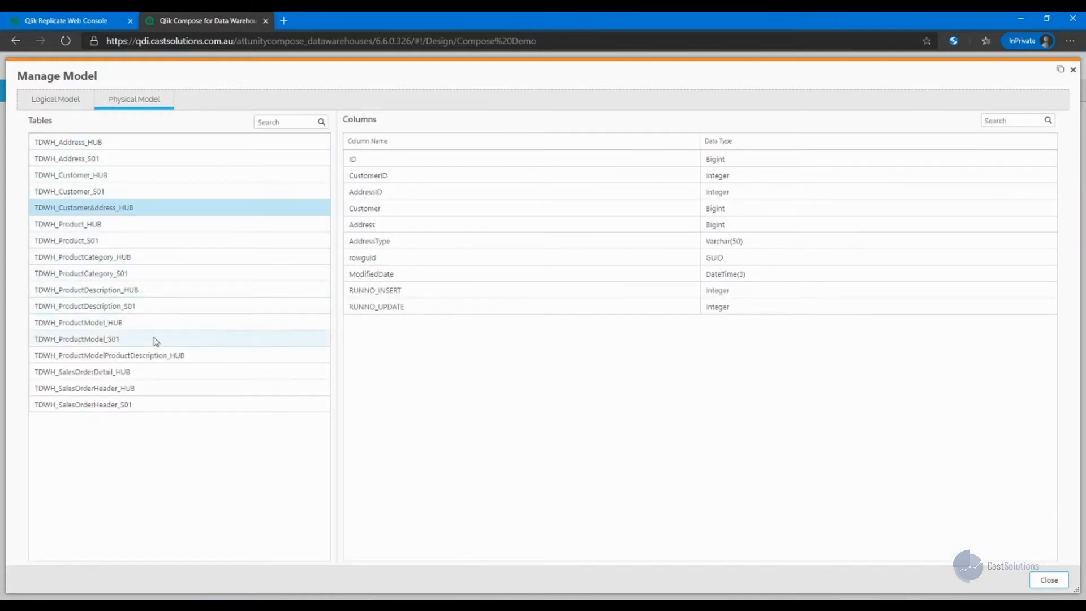
{"action": "left_click", "coordinate": [51, 102]}
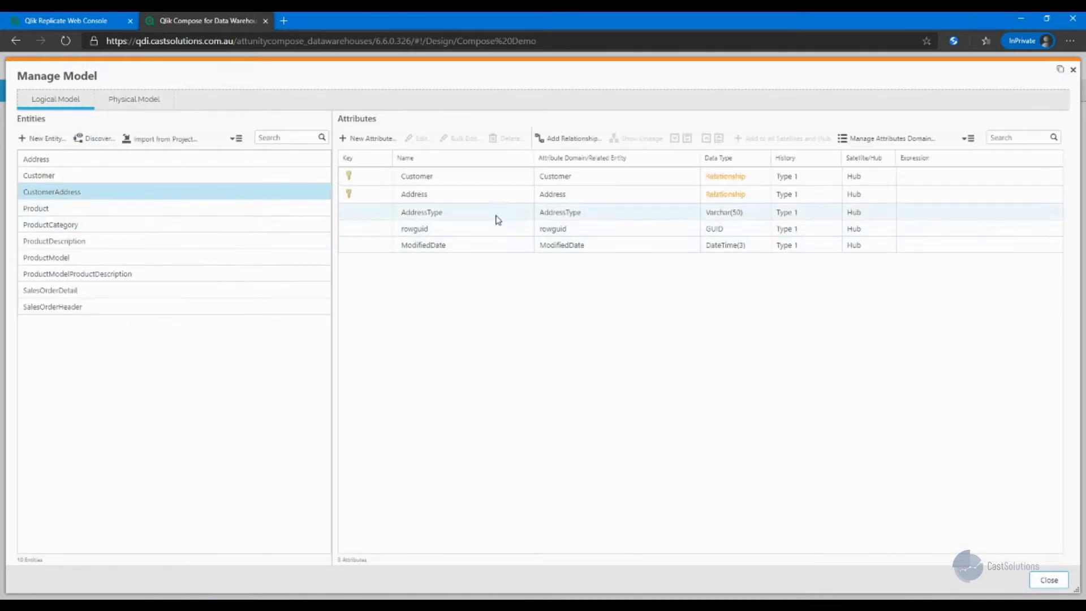
View the lineage of the Address attribute in the CustomerAddress entity, and close the model manager.
{"action": "left_click", "coordinate": [503, 195]}
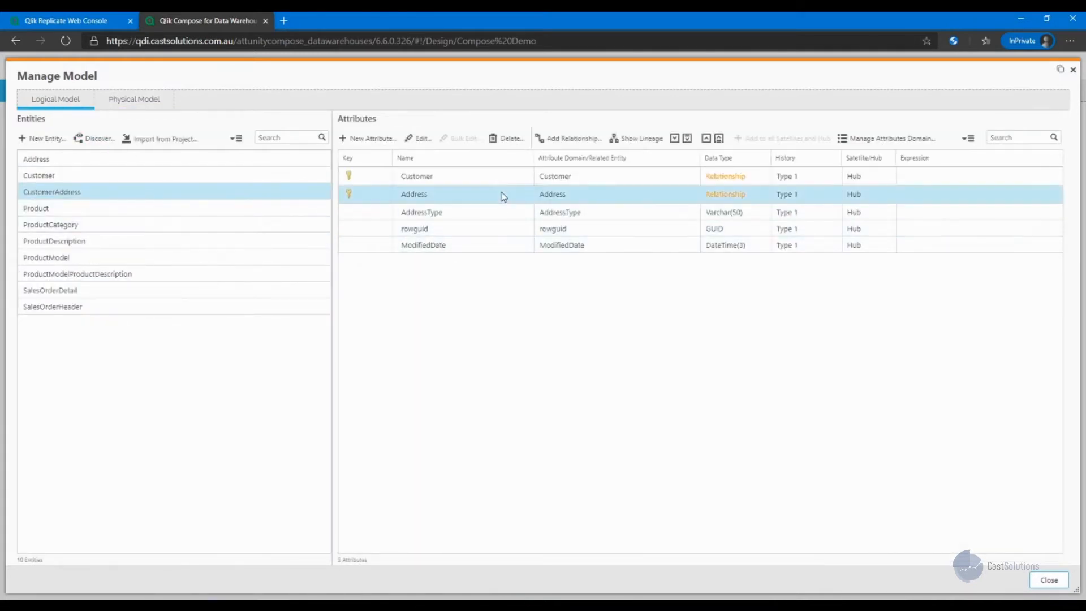
{"action": "left_click", "coordinate": [641, 149]}
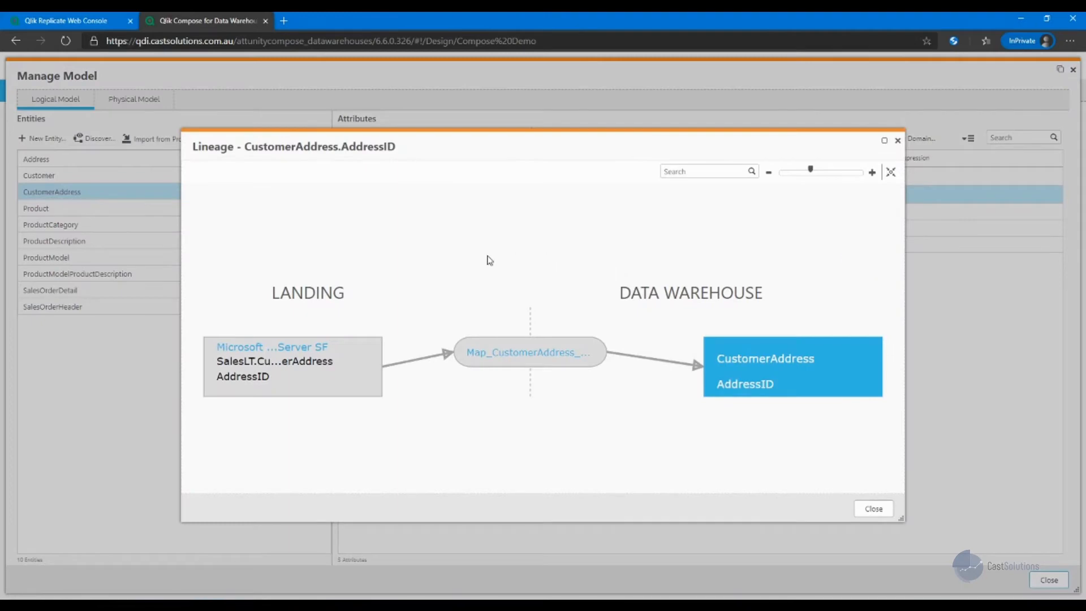
{"action": "left_click", "coordinate": [874, 508]}
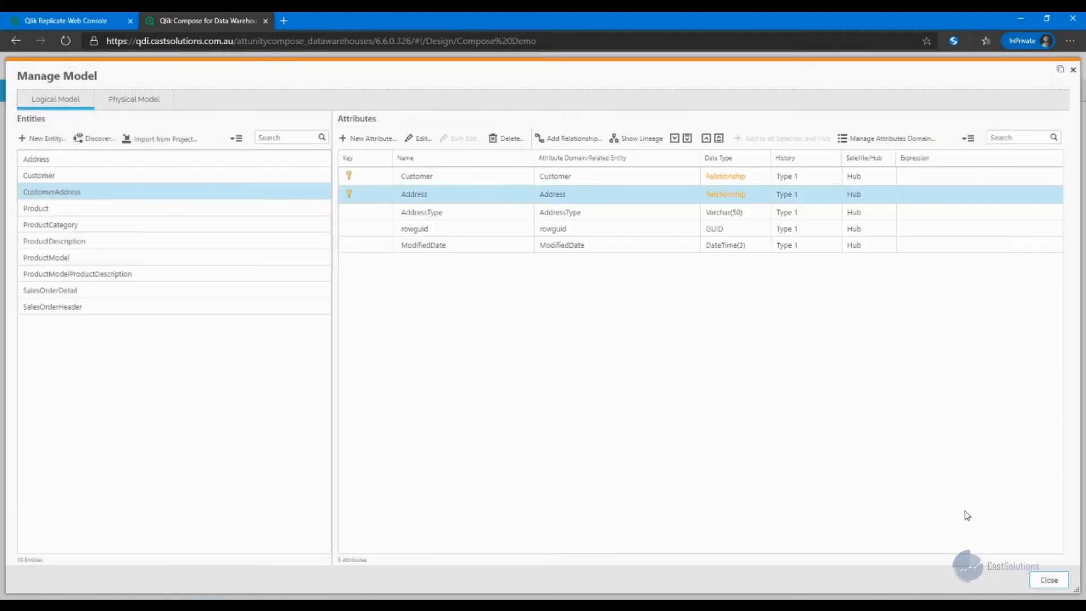
{"action": "left_click", "coordinate": [1048, 580]}
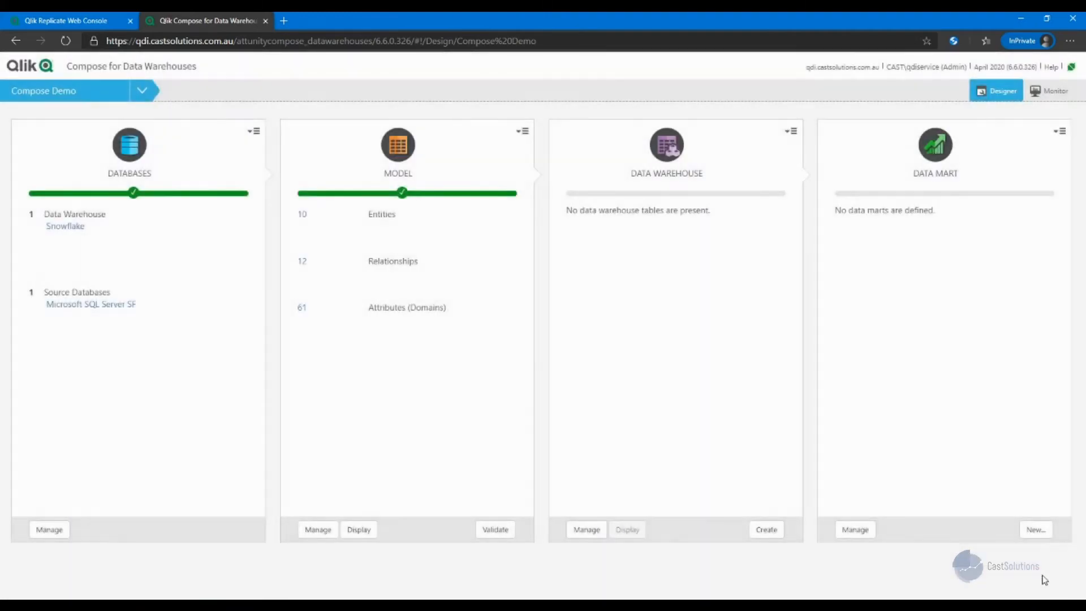
Validate the model and display the diagram of its entity relationships.
{"action": "left_click", "coordinate": [496, 529]}
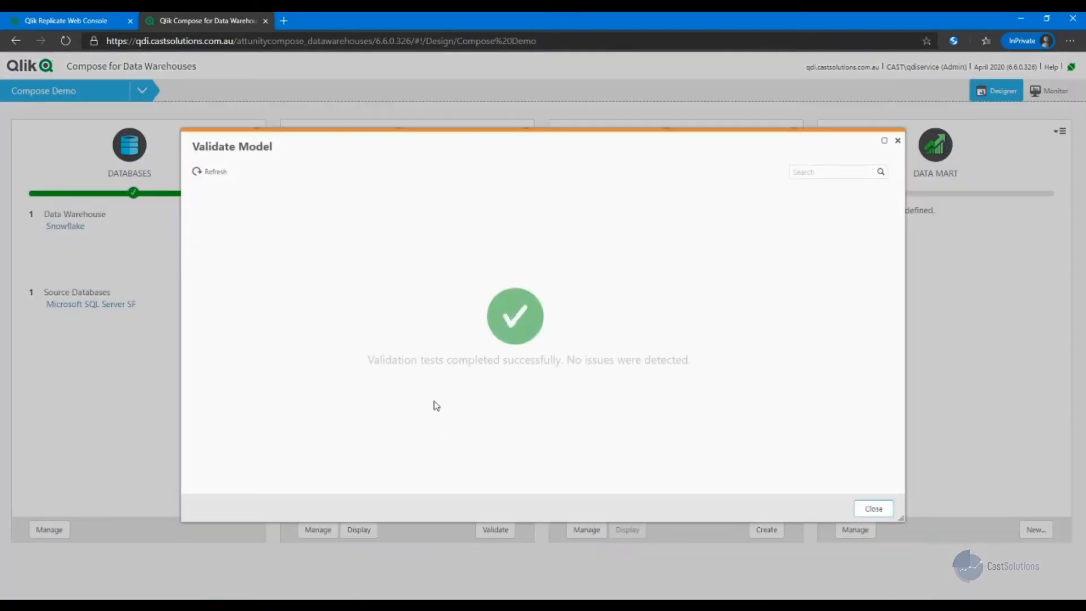
{"action": "left_click", "coordinate": [883, 508]}
{"action": "left_click", "coordinate": [359, 529]}
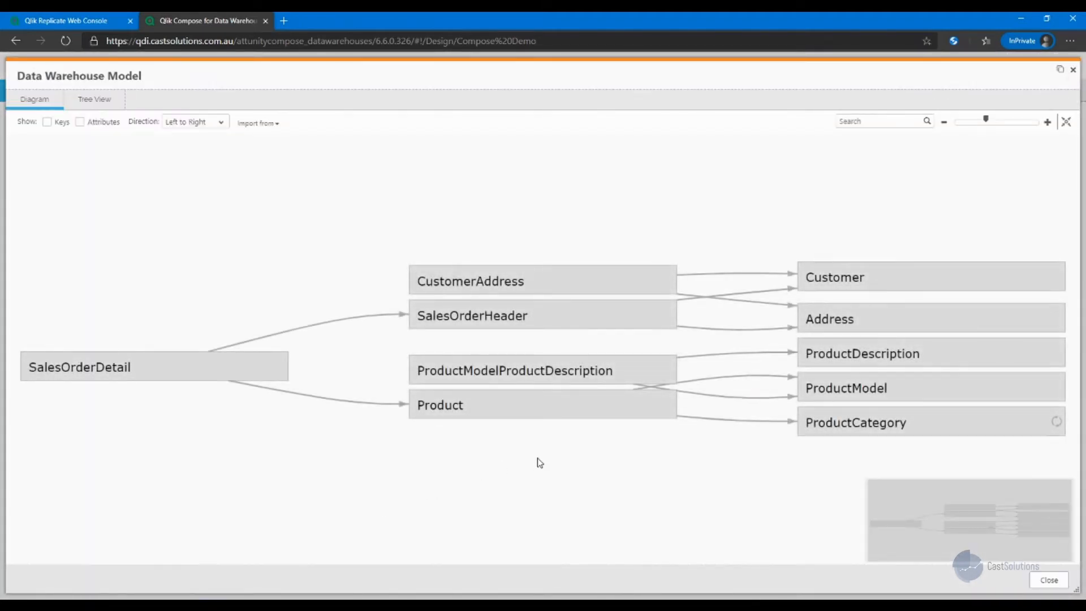
{"action": "left_click", "coordinate": [547, 406]}
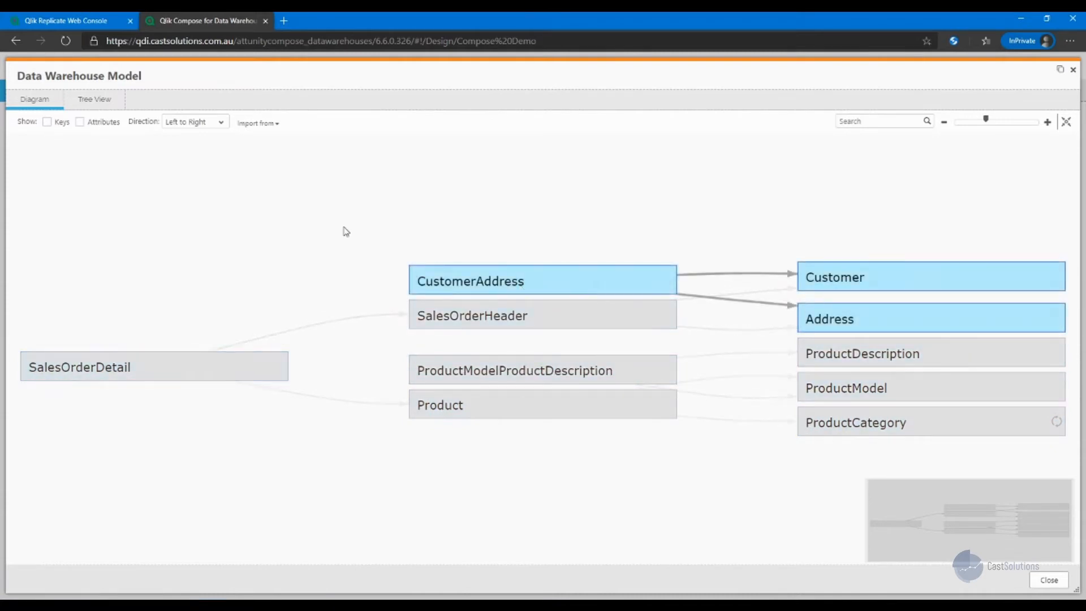
Show keys and attributes in the model diagram, inspect the SalesOrderDetail entity's attributes, and close the diagram.
{"action": "left_click", "coordinate": [82, 124]}
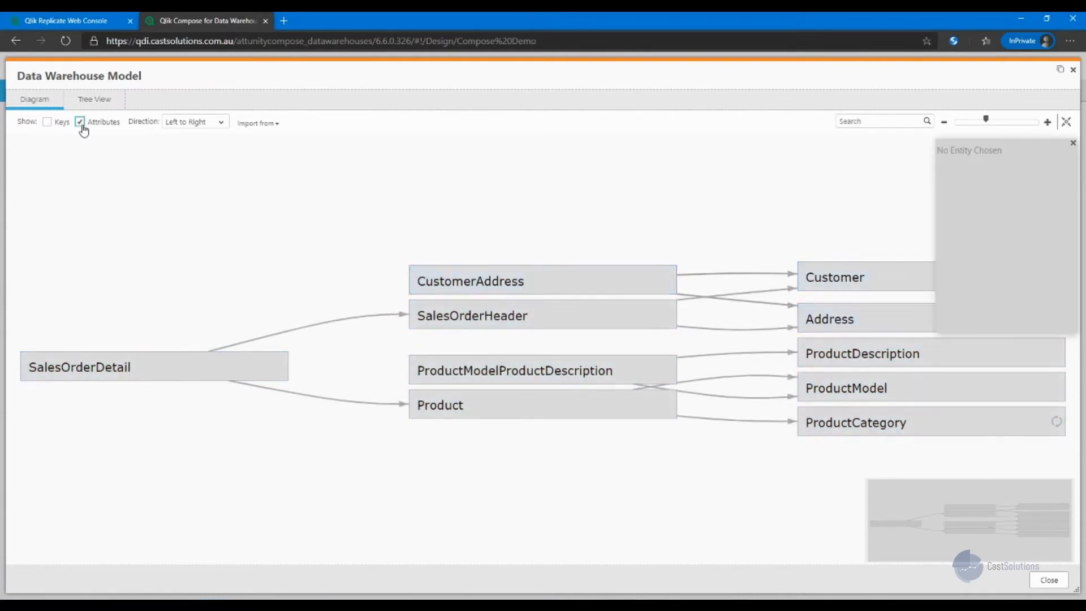
{"action": "left_click", "coordinate": [50, 123]}
{"action": "left_click_drag", "start_coordinate": [295, 339], "coordinate": [174, 206]}
{"action": "left_click_drag", "start_coordinate": [256, 344], "coordinate": [352, 330]}
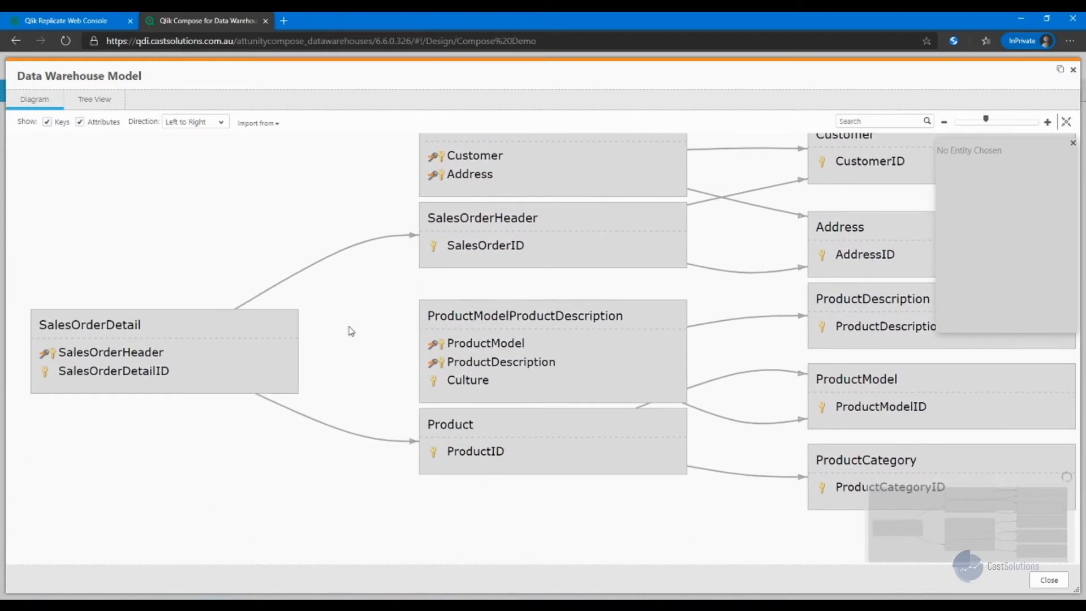
{"action": "left_click", "coordinate": [218, 328]}
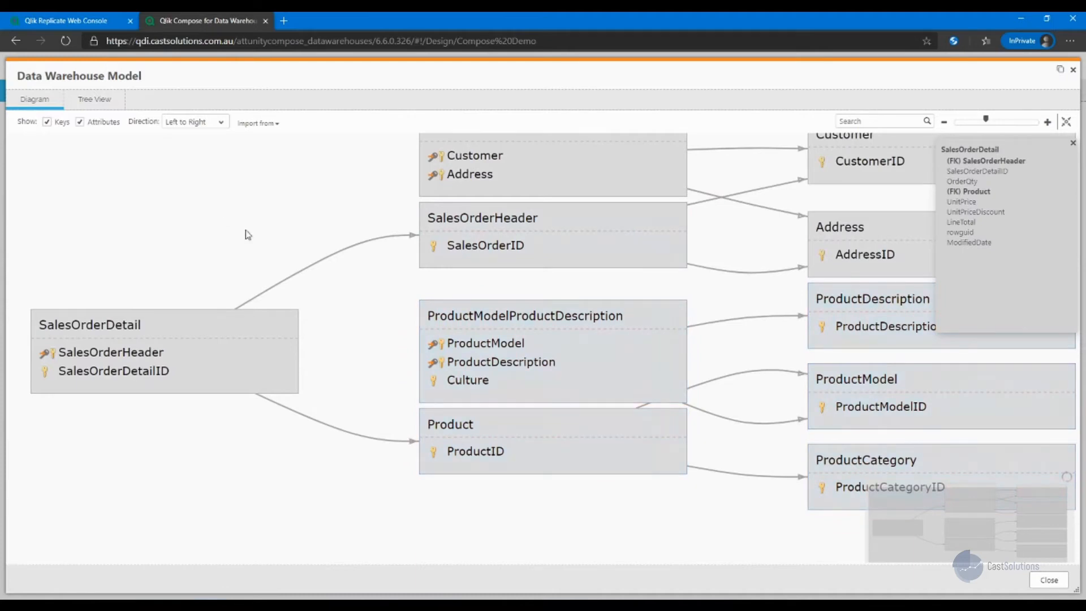
{"action": "left_click", "coordinate": [1048, 580]}
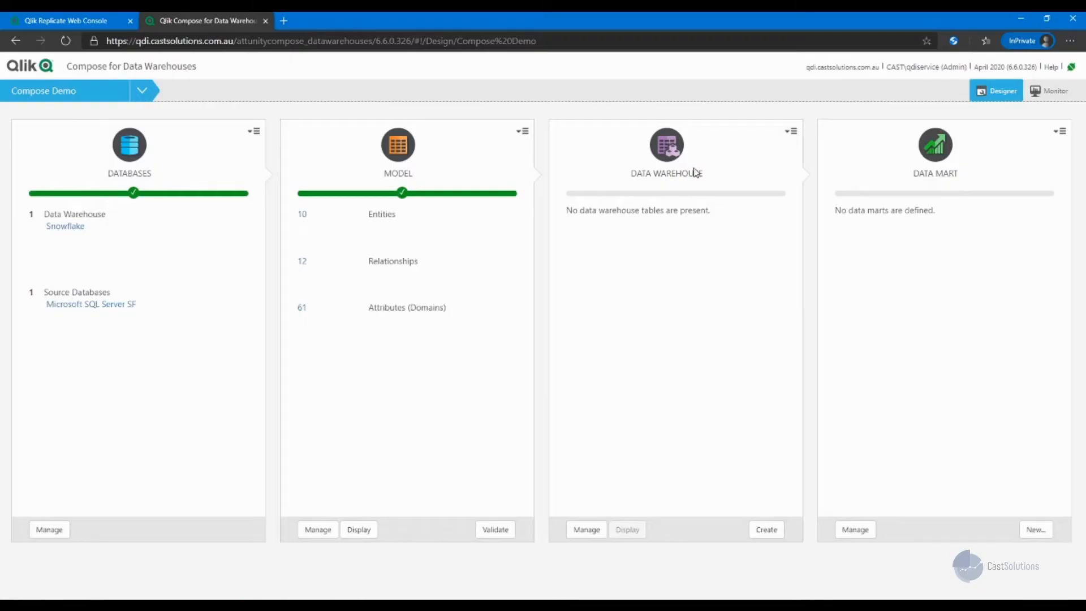
Create the data warehouse tables from the model.
{"action": "left_click", "coordinate": [791, 131]}
{"action": "left_click", "coordinate": [768, 532]}
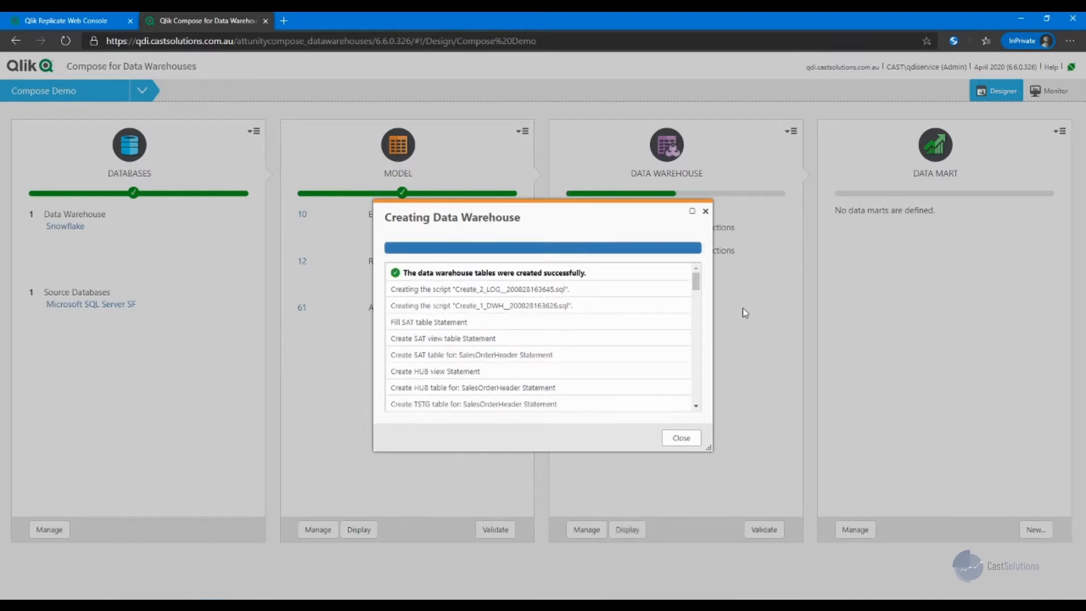
{"action": "left_click", "coordinate": [693, 443]}
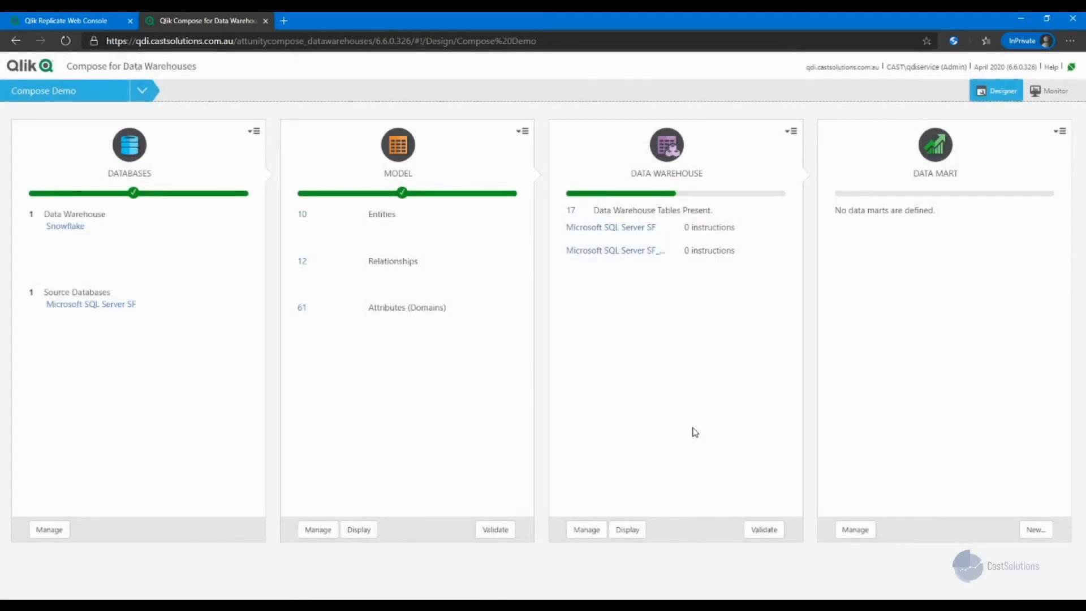
Generate the ETL instructions for the Microsoft SQL Server SF set and run its ETL to completion.
{"action": "left_click", "coordinate": [635, 229]}
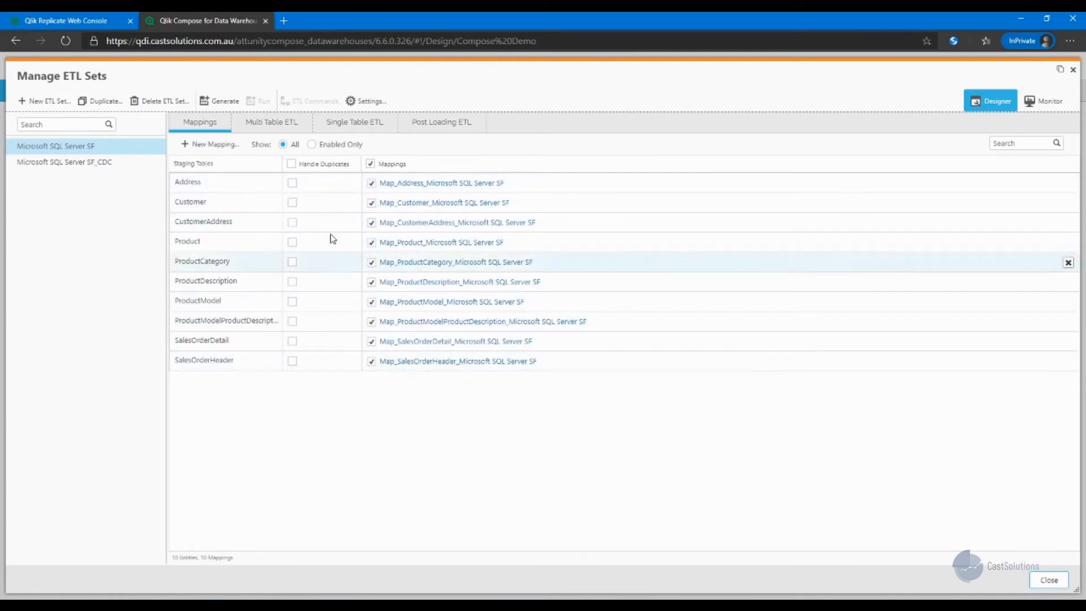
{"action": "left_click", "coordinate": [236, 104]}
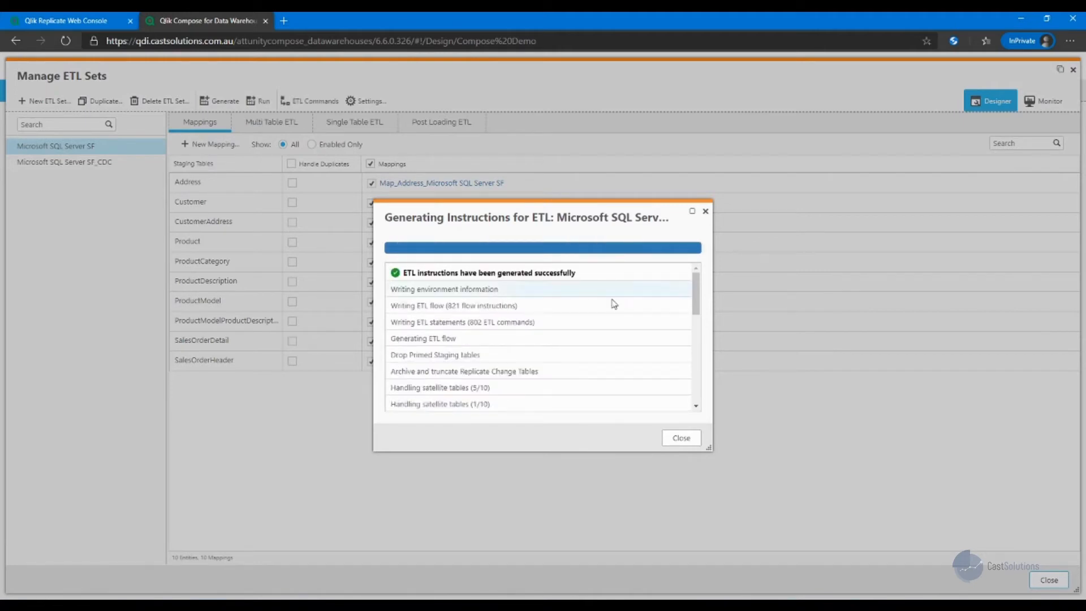
{"action": "left_click", "coordinate": [681, 438]}
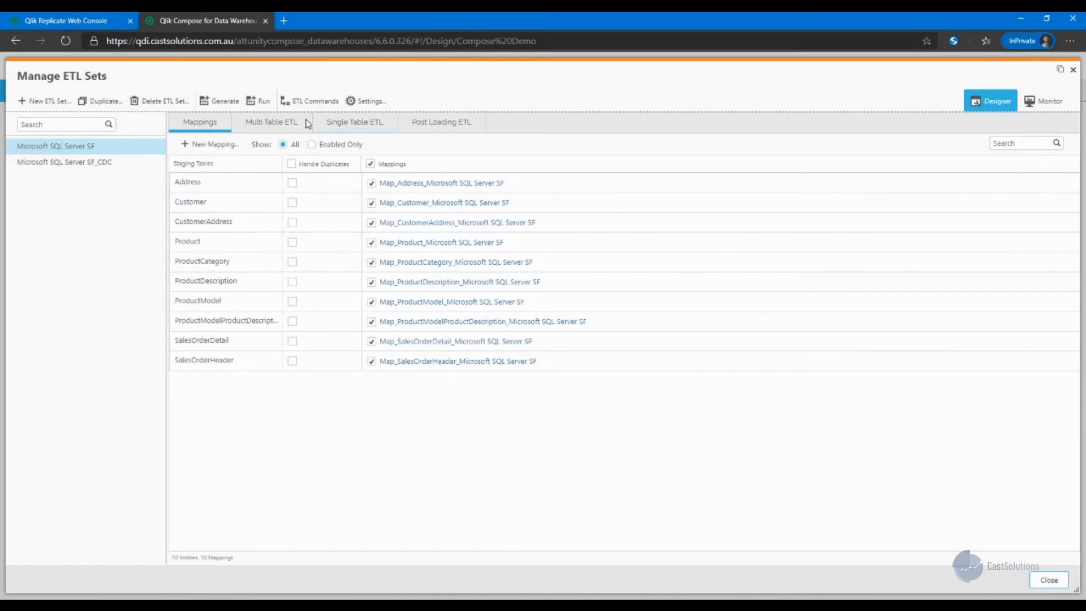
{"action": "left_click", "coordinate": [254, 102]}
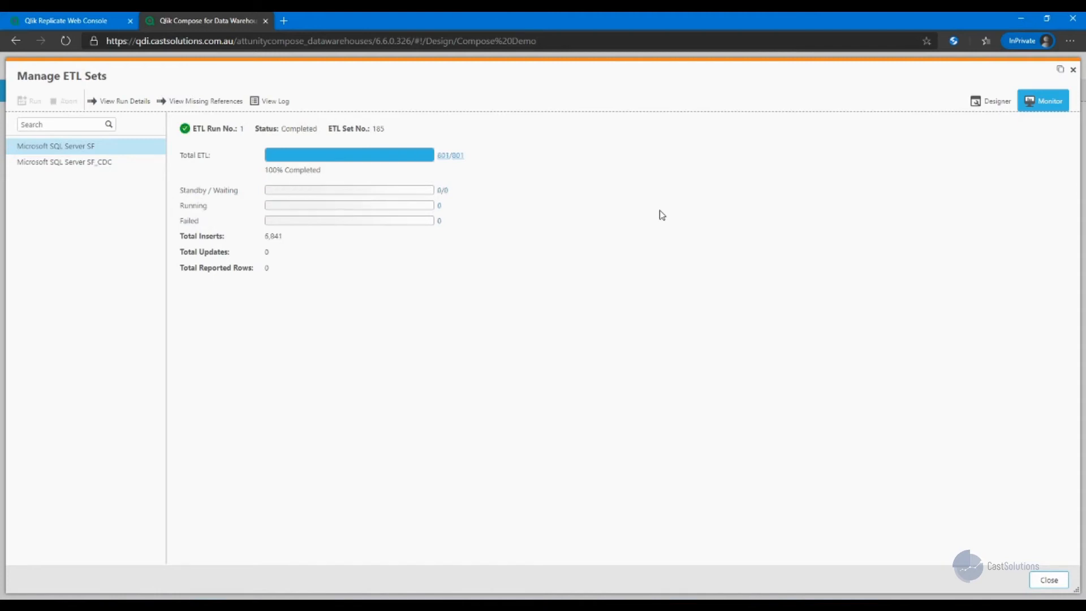
{"action": "left_click", "coordinate": [1048, 581]}
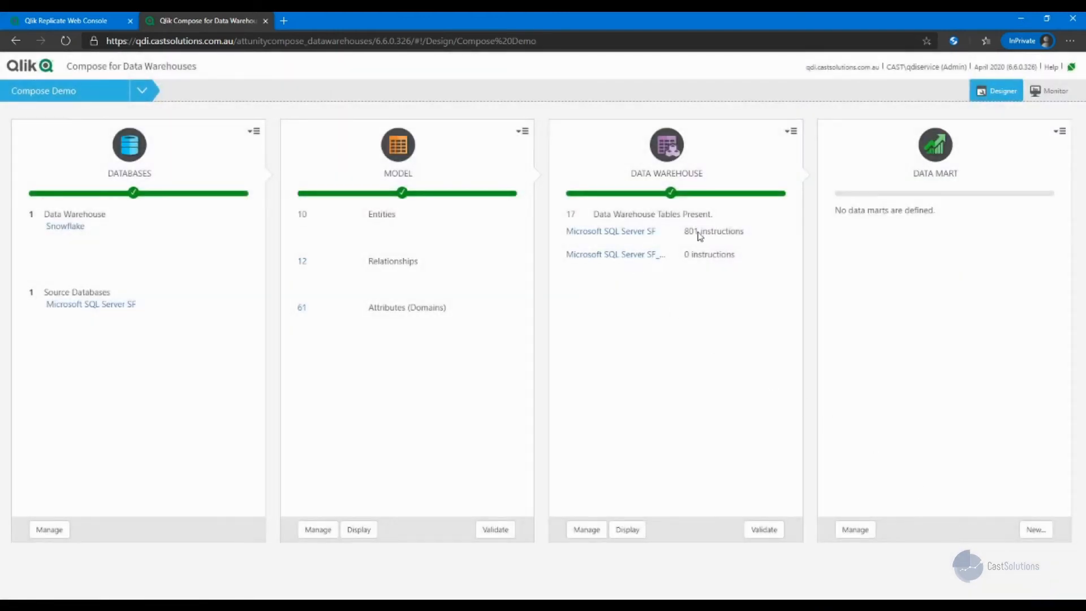
Generate the ETL instructions for the Microsoft SQL Server SF_CDC set.
{"action": "left_click", "coordinate": [639, 255]}
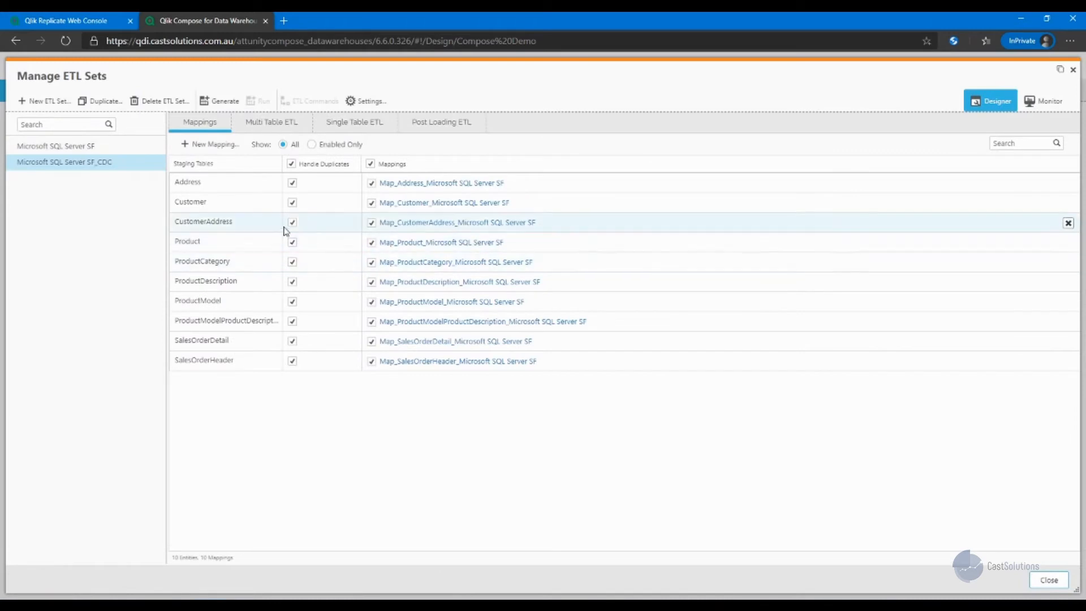
{"action": "left_click", "coordinate": [228, 102]}
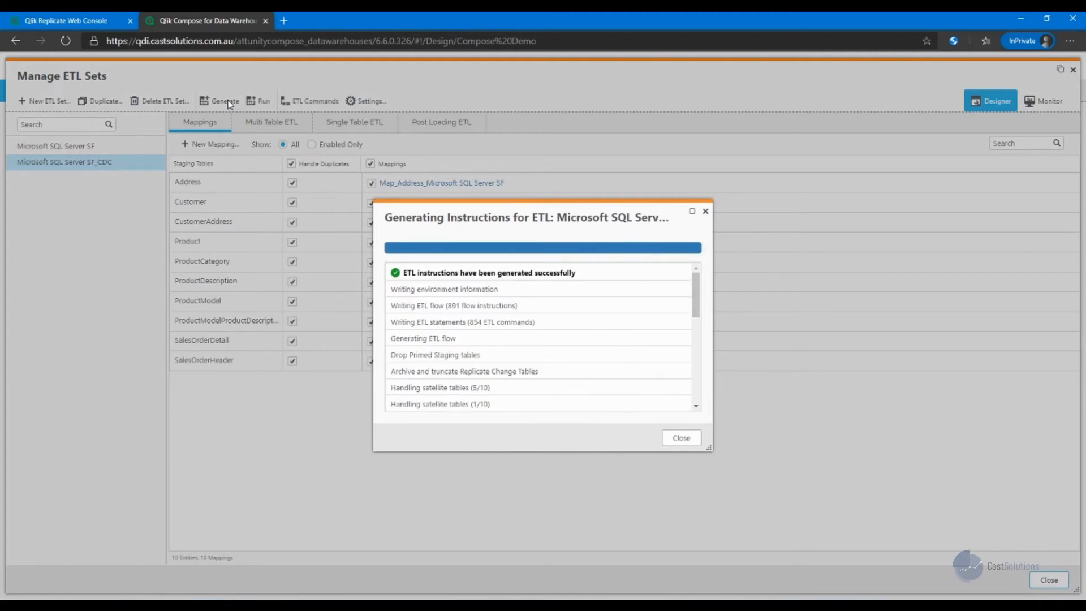
{"action": "left_click", "coordinate": [682, 438]}
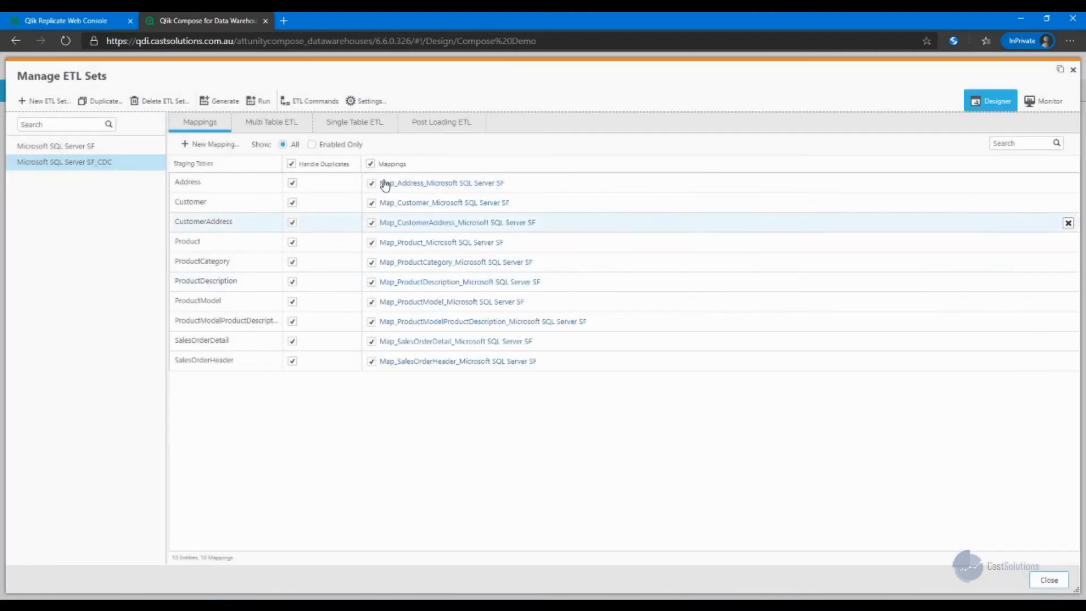
Run the ETL for the Microsoft SQL Server SF_CDC set to completion and close the ETL sets manager.
{"action": "left_click", "coordinate": [254, 100]}
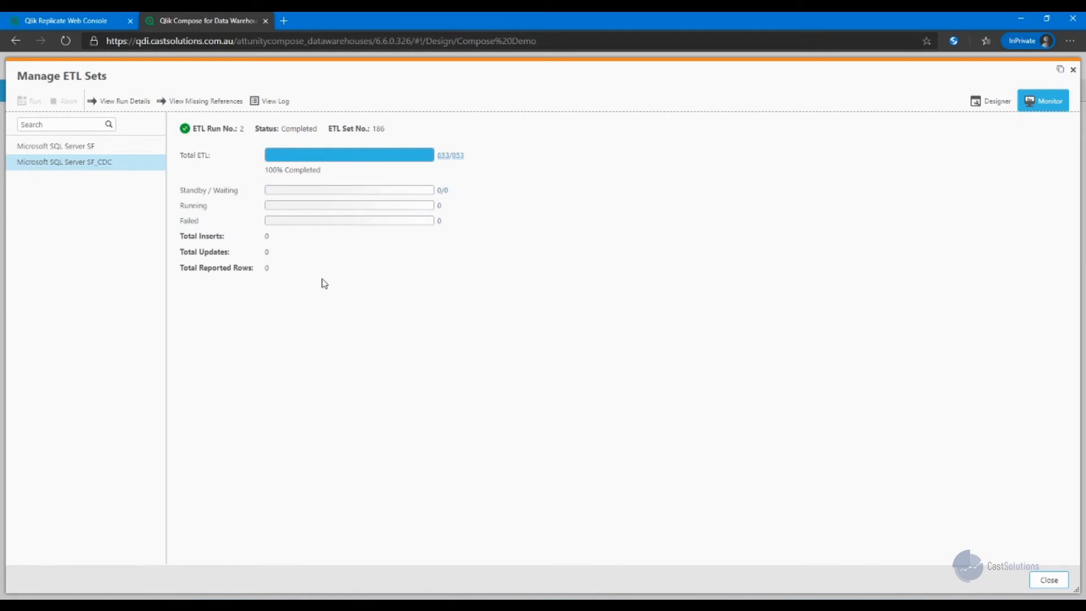
{"action": "left_click", "coordinate": [1033, 579]}
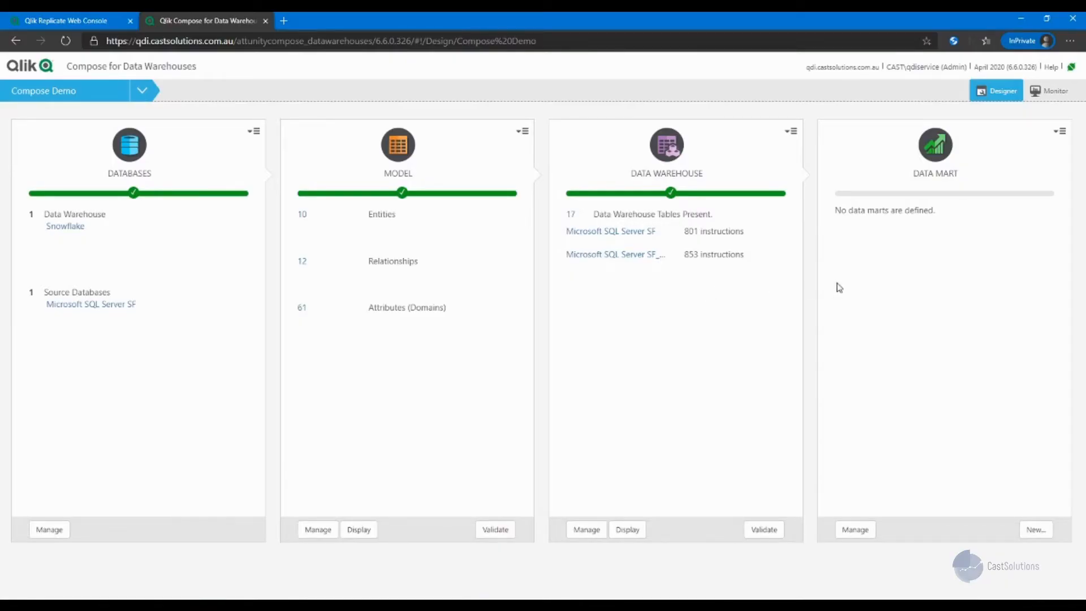
Create a data mart named CustomerData that continues into the new star schema wizard.
{"action": "left_click", "coordinate": [1036, 530]}
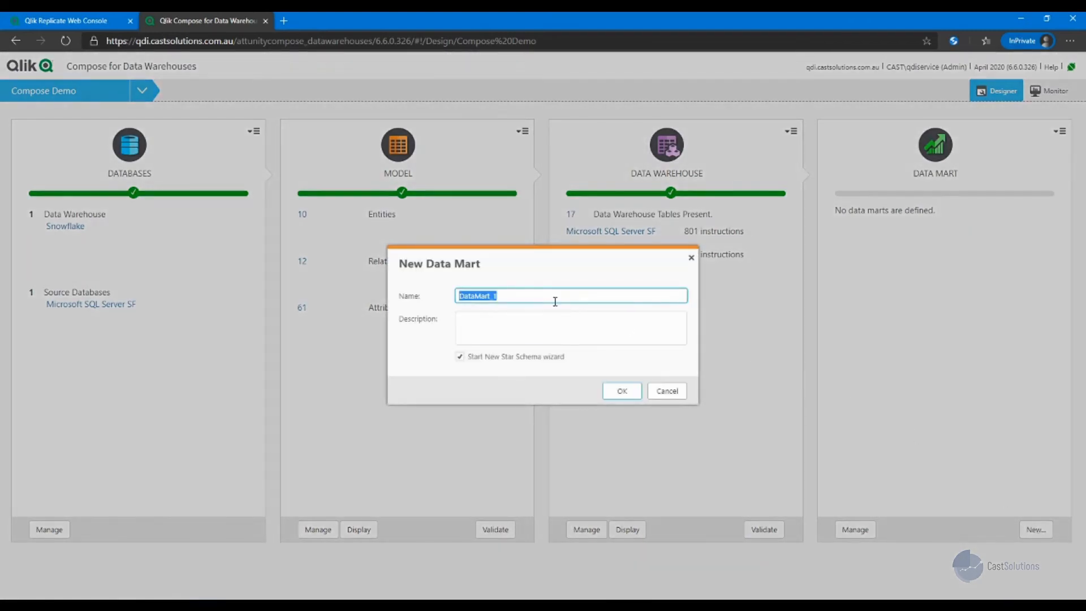
{"action": "type", "text": "CustomerData"}
{"action": "left_click", "coordinate": [627, 392]}
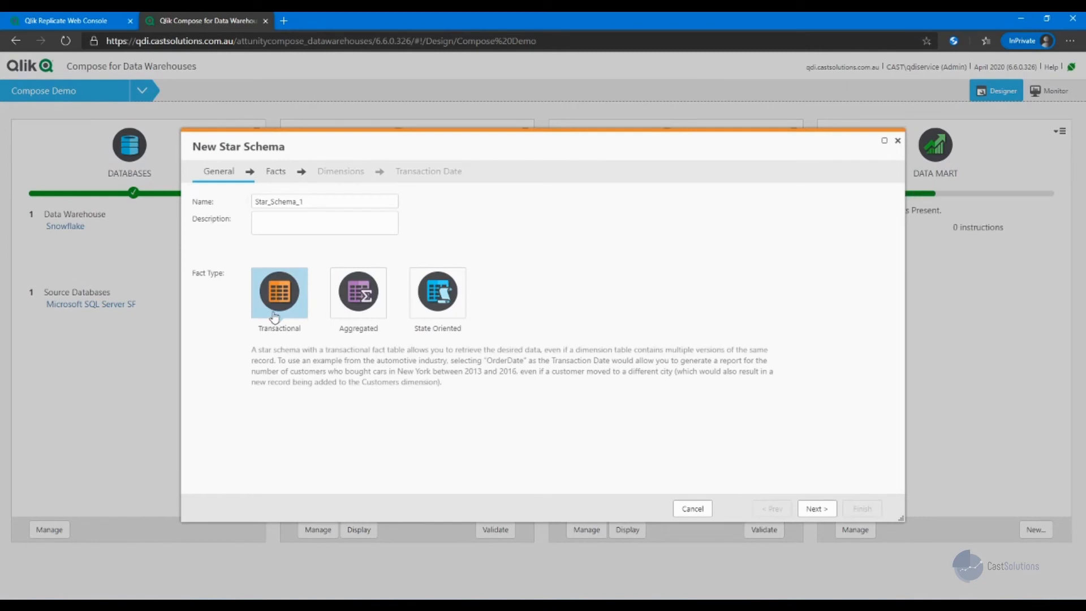
Name the star schema CustomerAddressData, keep the Transactional fact type, and continue to the facts selection.
{"action": "left_click", "coordinate": [302, 201]}
{"action": "left_click_drag", "start_coordinate": [303, 201], "coordinate": [242, 204]}
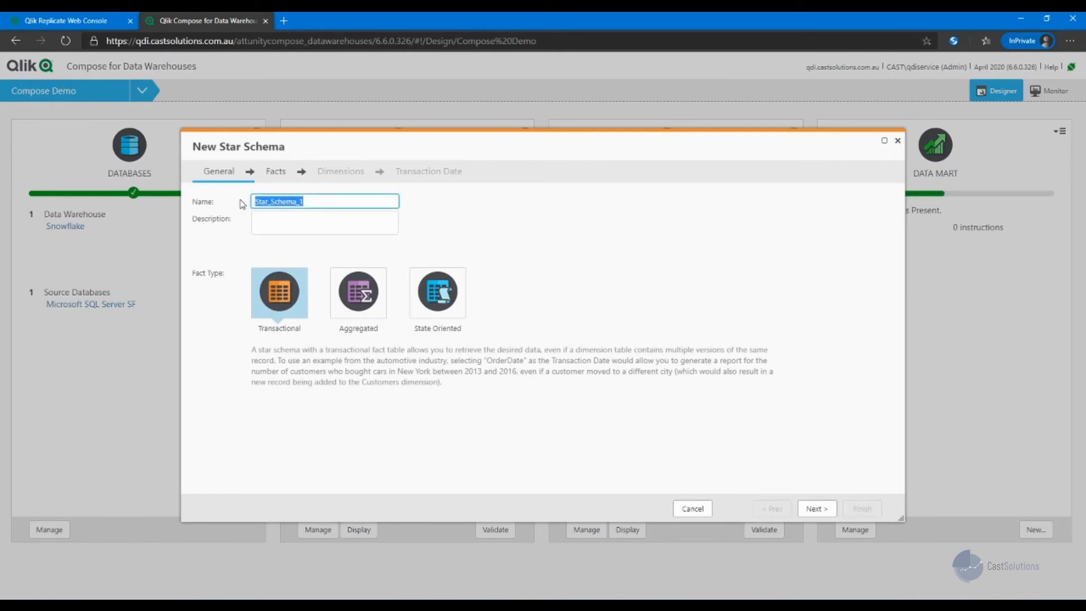
{"action": "type", "text": "CustomerAddressData"}
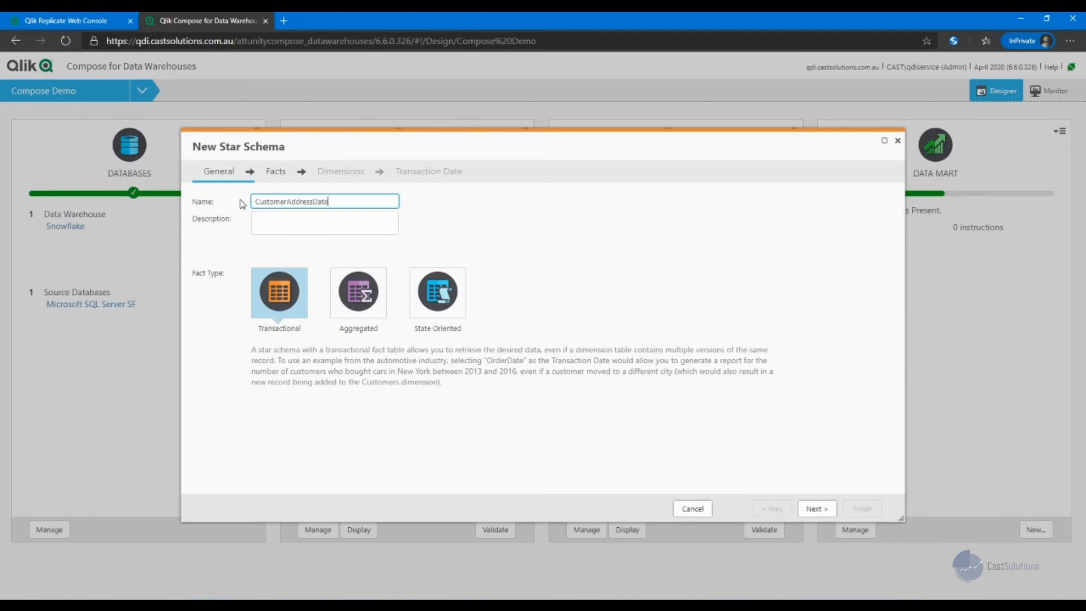
{"action": "left_click", "coordinate": [803, 510]}
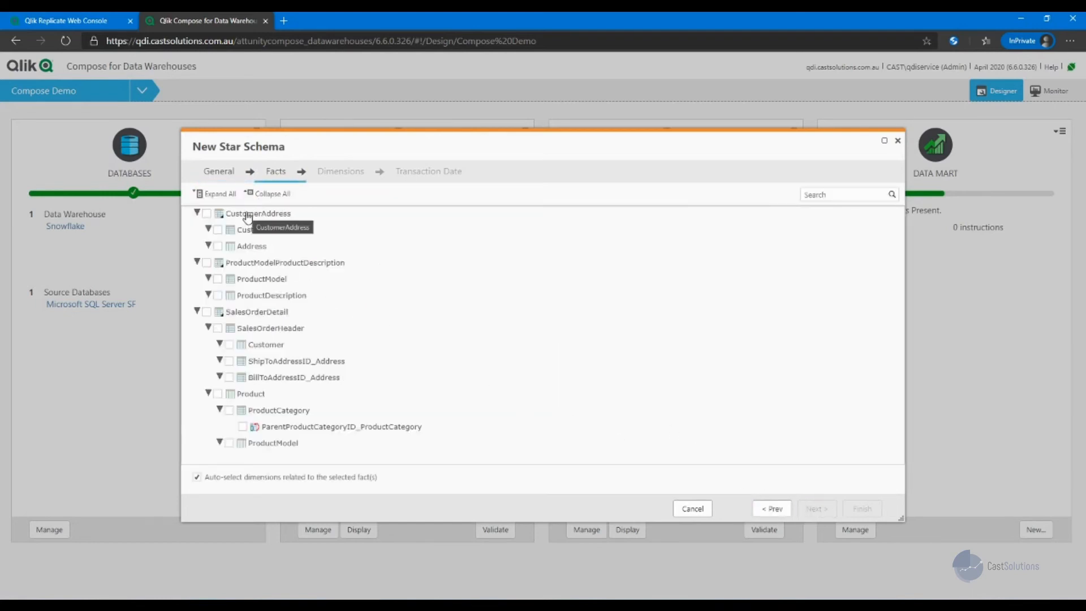
Include CustomerAddress with its Customer and Address entities as the star schema's facts.
{"action": "left_click", "coordinate": [207, 214]}
{"action": "left_click", "coordinate": [218, 229]}
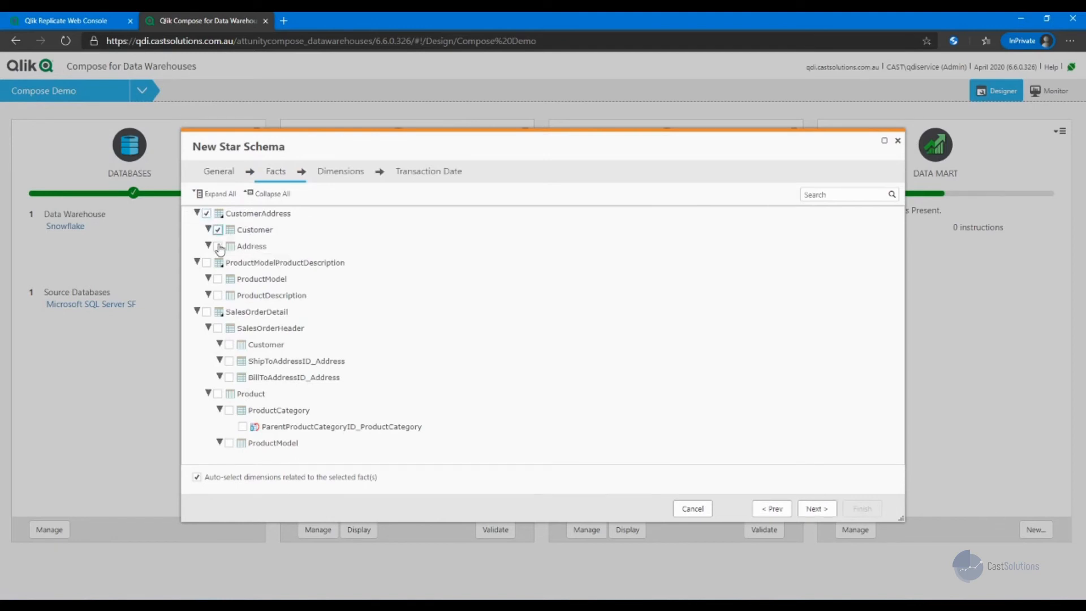
{"action": "left_click", "coordinate": [218, 246]}
{"action": "left_click", "coordinate": [817, 509]}
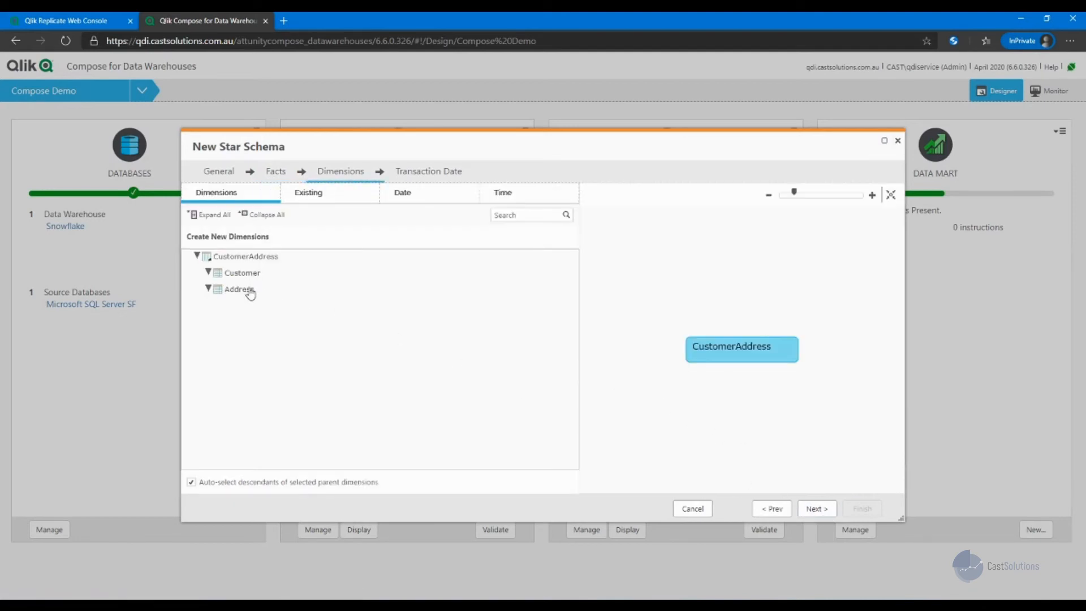
Accept the dimensions without additions, use Customer's ModifiedDate as the transaction date, and finish the star schema.
{"action": "left_click", "coordinate": [814, 509]}
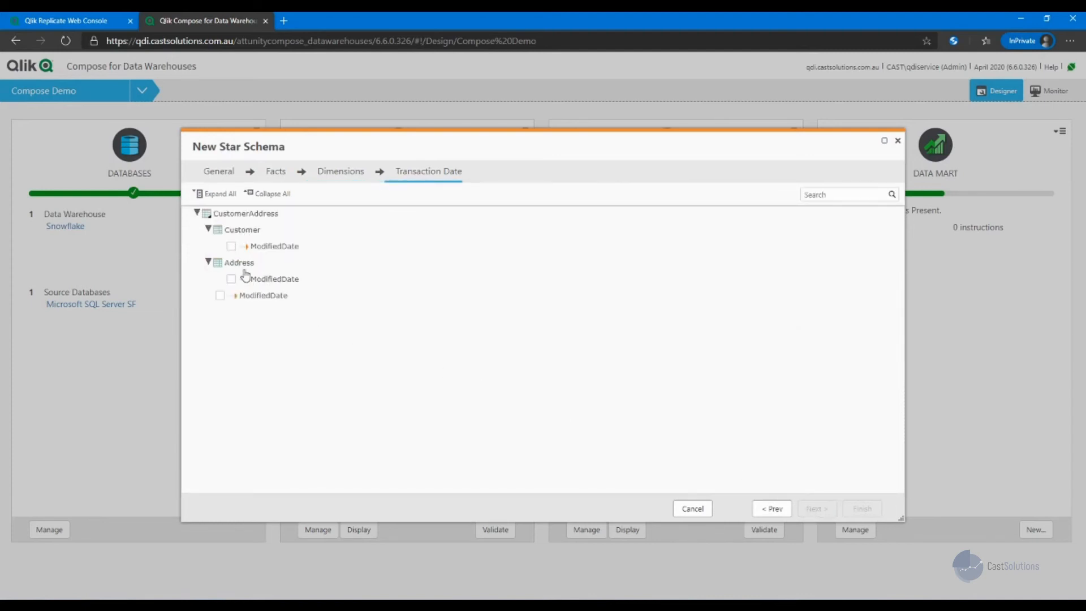
{"action": "left_click", "coordinate": [232, 246]}
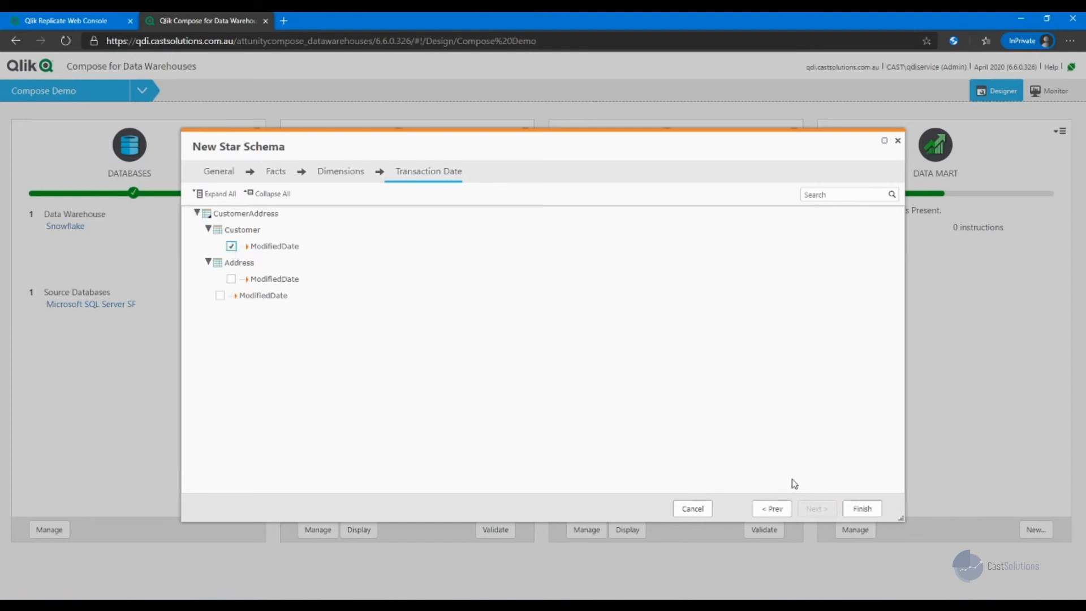
{"action": "left_click", "coordinate": [862, 508]}
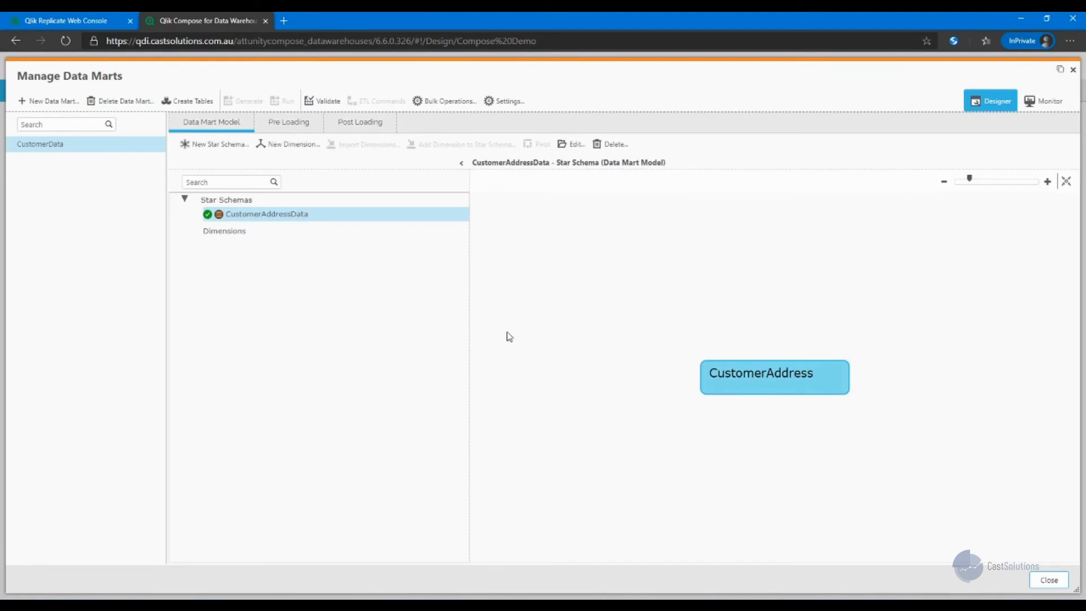
Create the tables for the CustomerData data mart.
{"action": "left_click", "coordinate": [177, 105]}
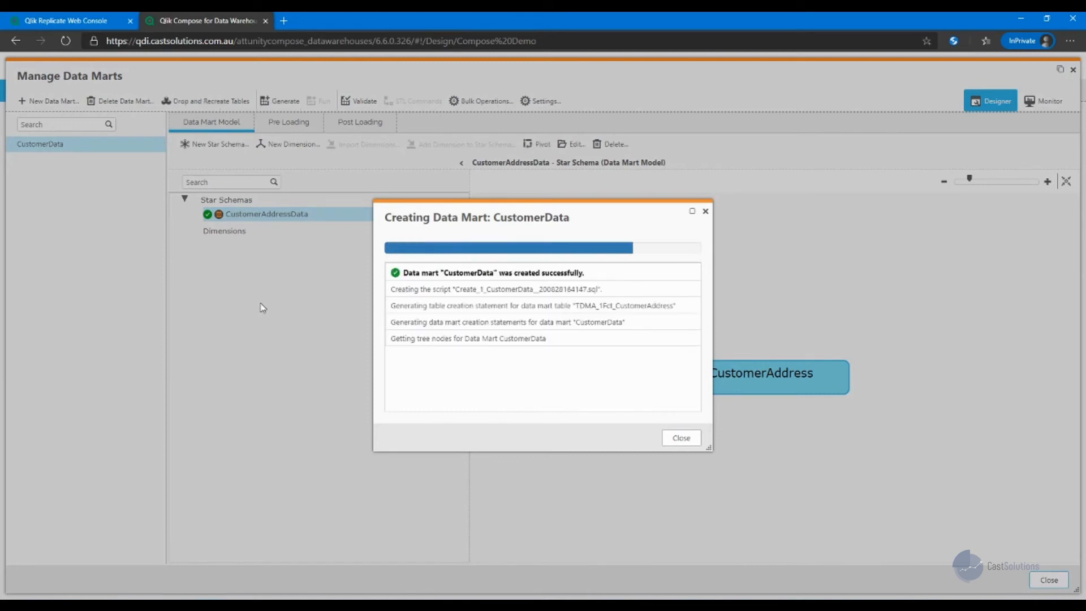
{"action": "left_click", "coordinate": [681, 439]}
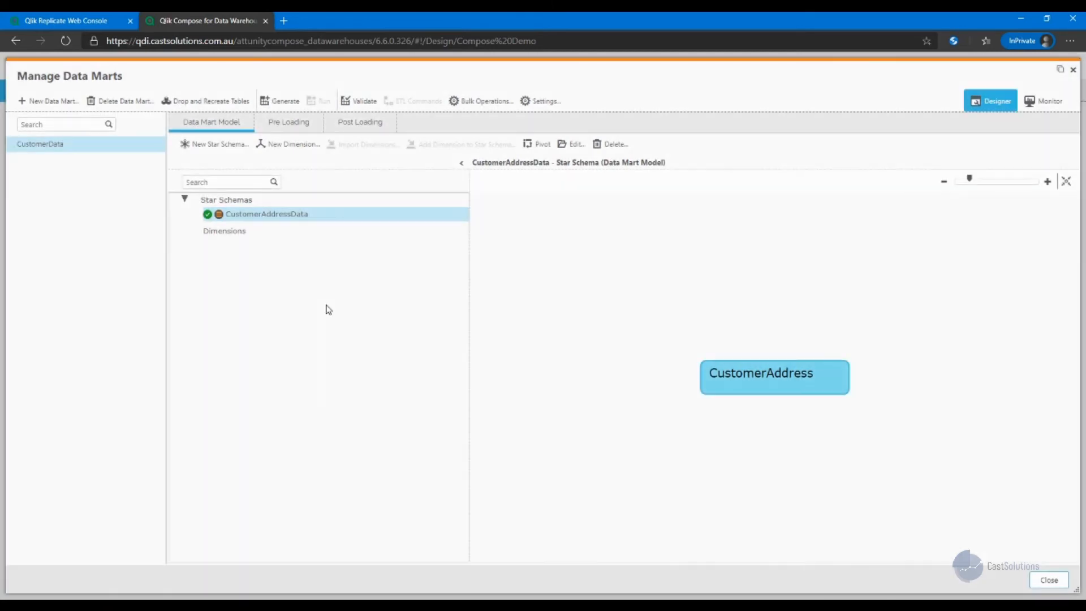
Generate the ETL instructions for the CustomerData data mart, run its ETL to completion, and close the data marts manager.
{"action": "left_click", "coordinate": [282, 110]}
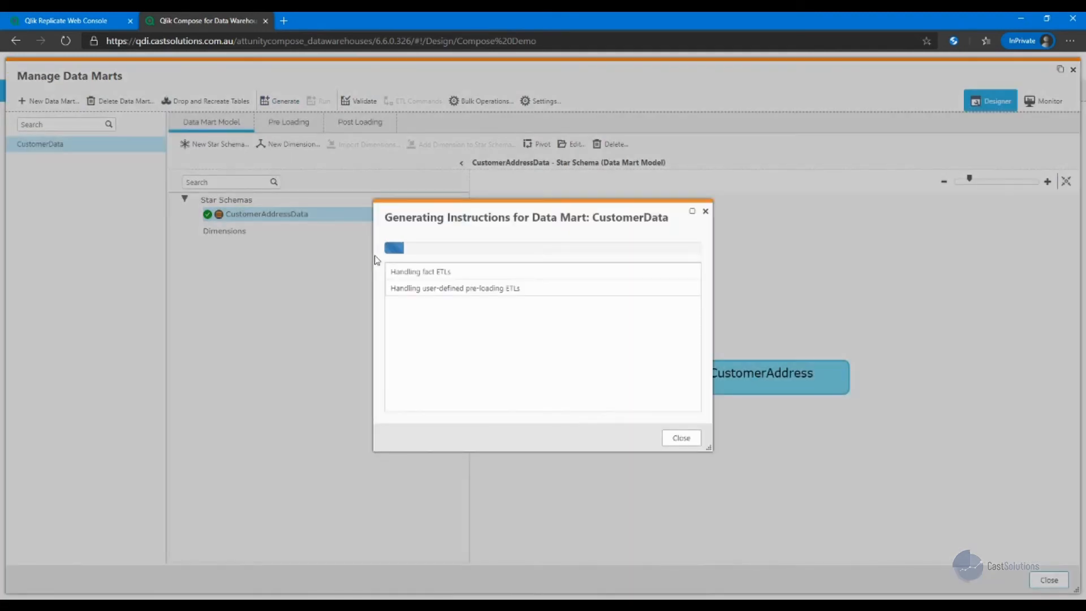
{"action": "left_click", "coordinate": [682, 438]}
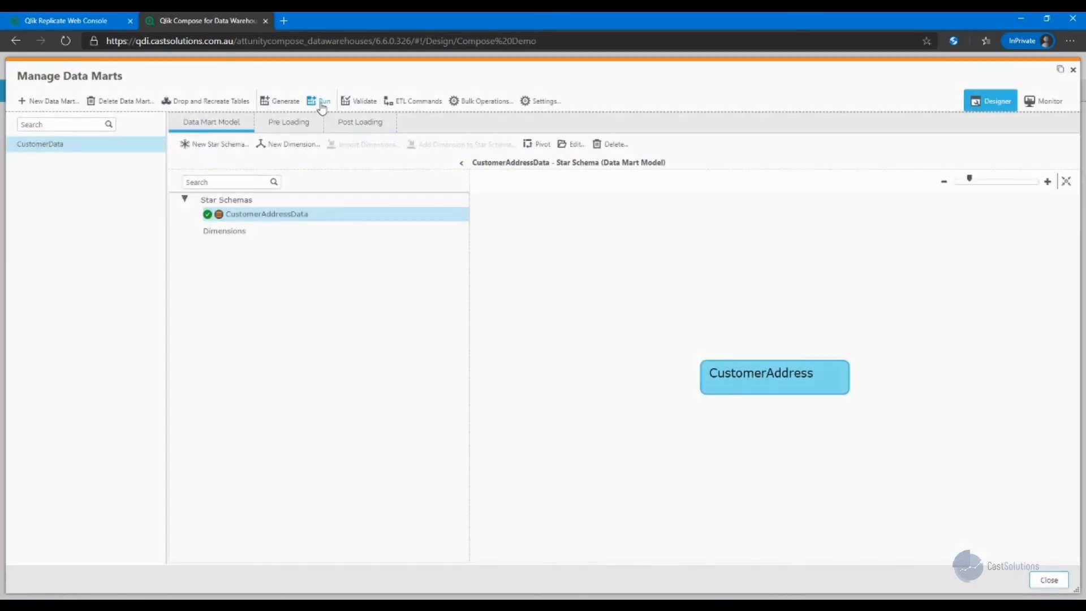
{"action": "left_click", "coordinate": [322, 104]}
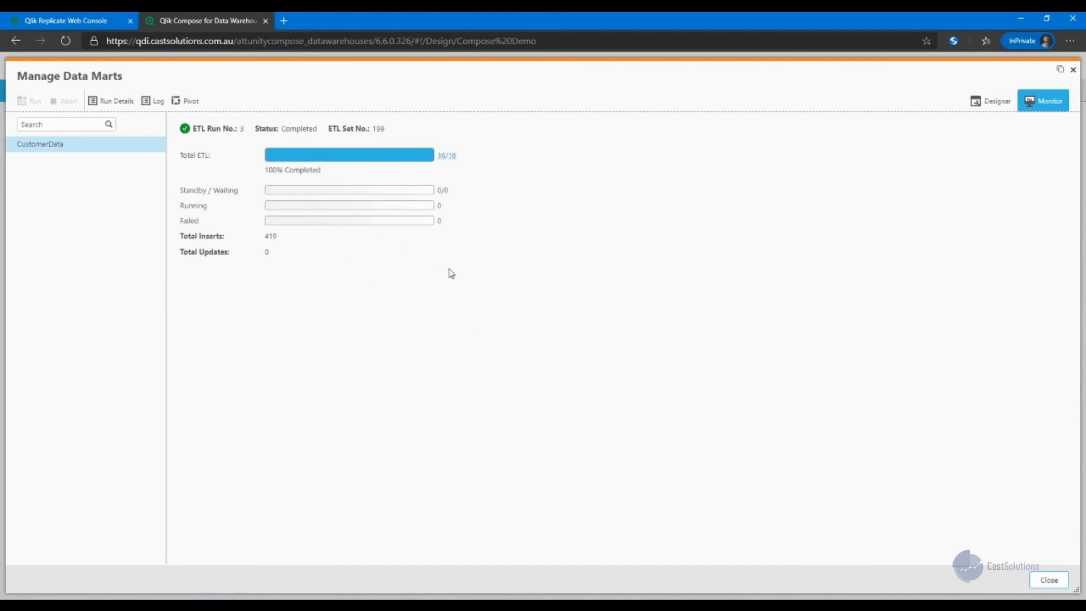
{"action": "left_click", "coordinate": [1049, 580]}
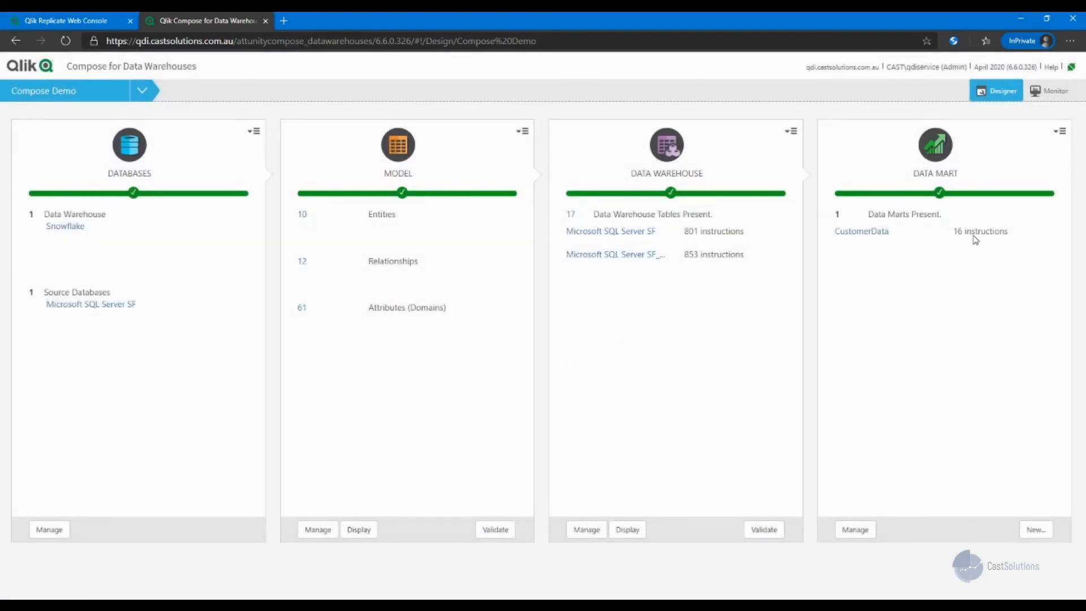
View the Default Workflow's task flow in the project monitor and run the Default CDC Workflow to completion.
{"action": "left_click", "coordinate": [1049, 92]}
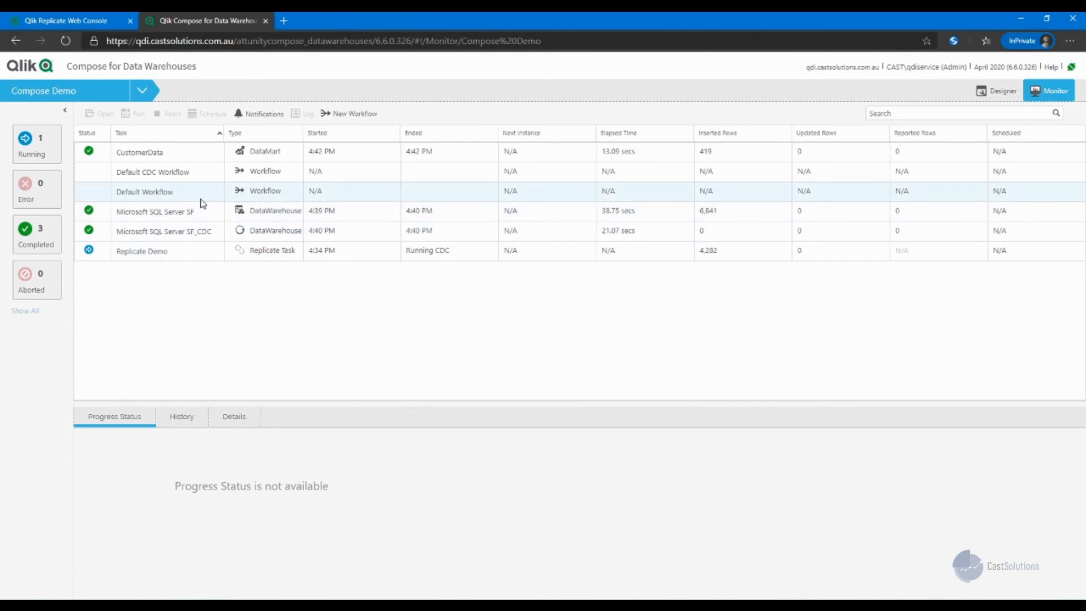
{"action": "left_click", "coordinate": [202, 193]}
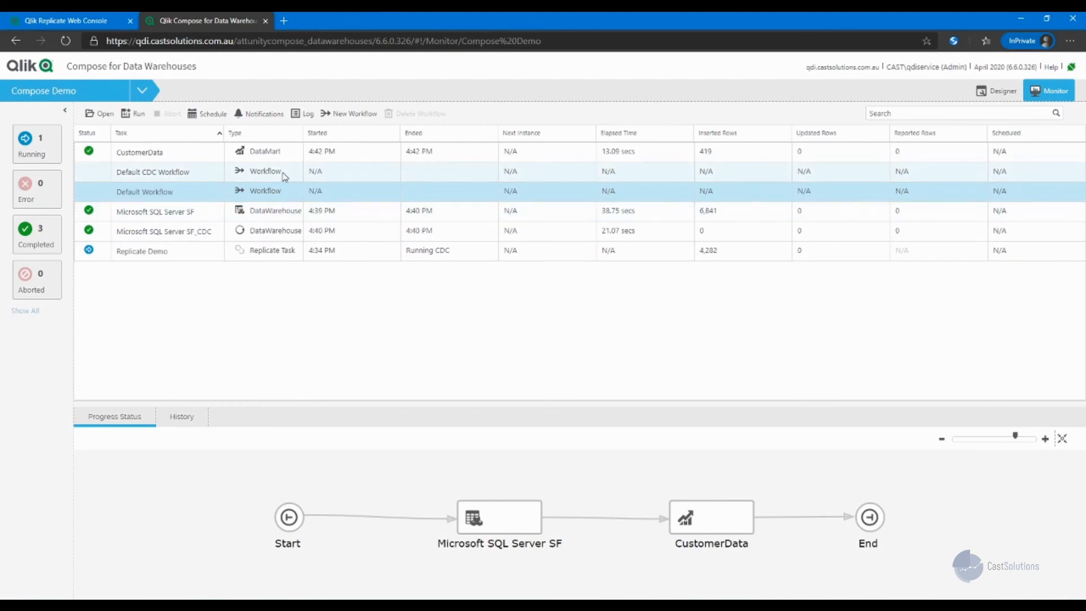
{"action": "left_click", "coordinate": [287, 173]}
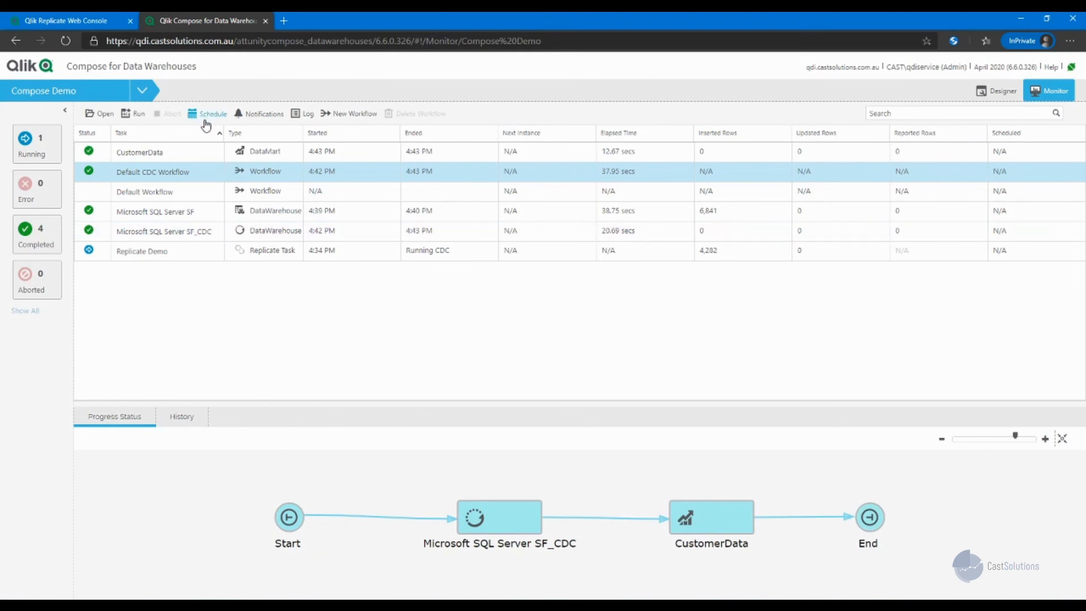
{"action": "left_click", "coordinate": [207, 114]}
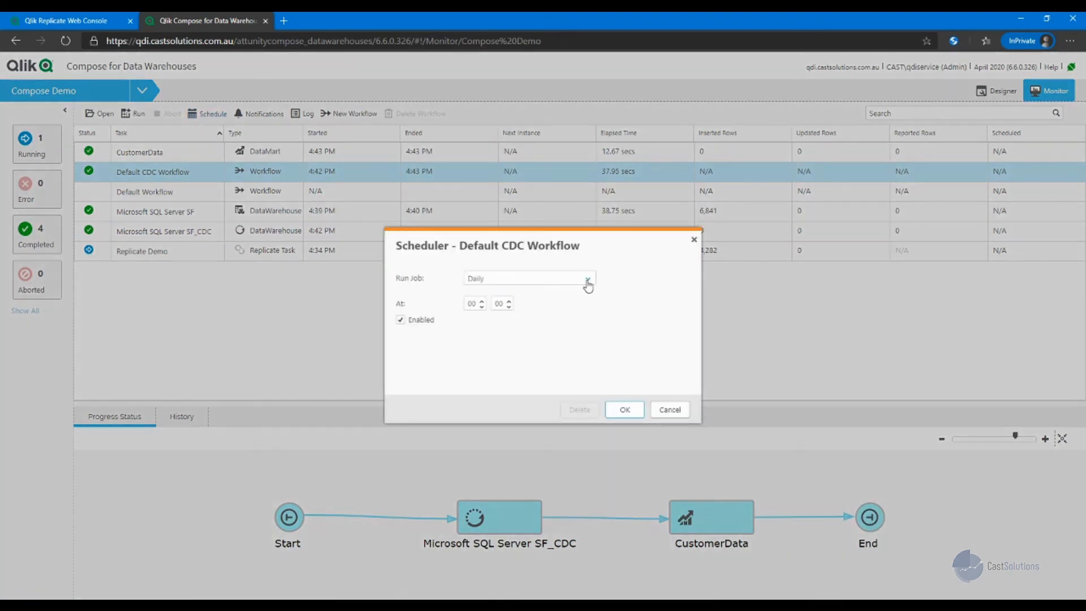
{"action": "left_click", "coordinate": [588, 280]}
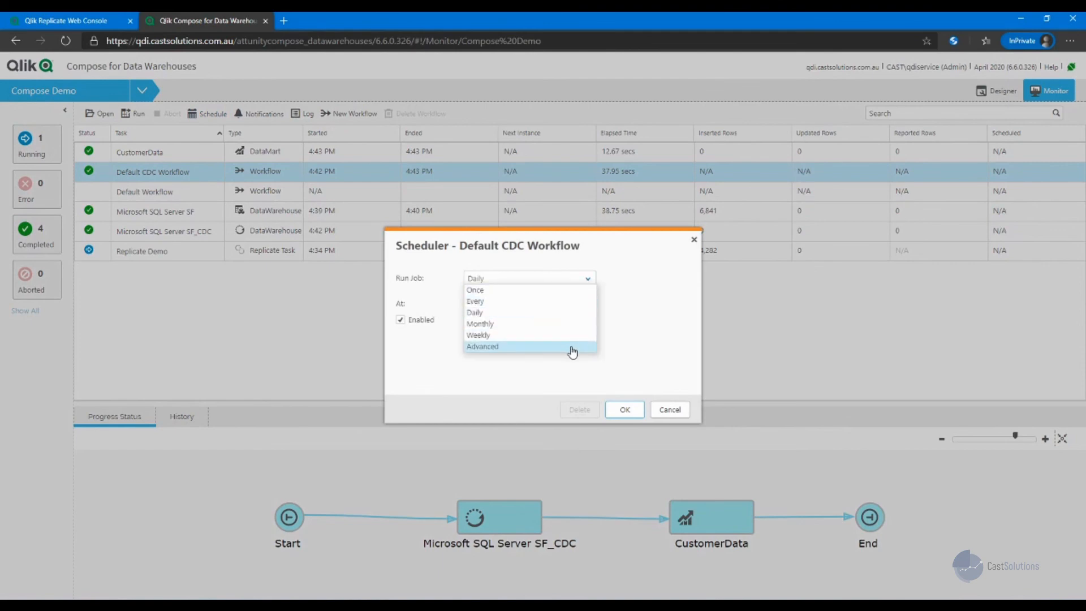
{"action": "left_click", "coordinate": [572, 349]}
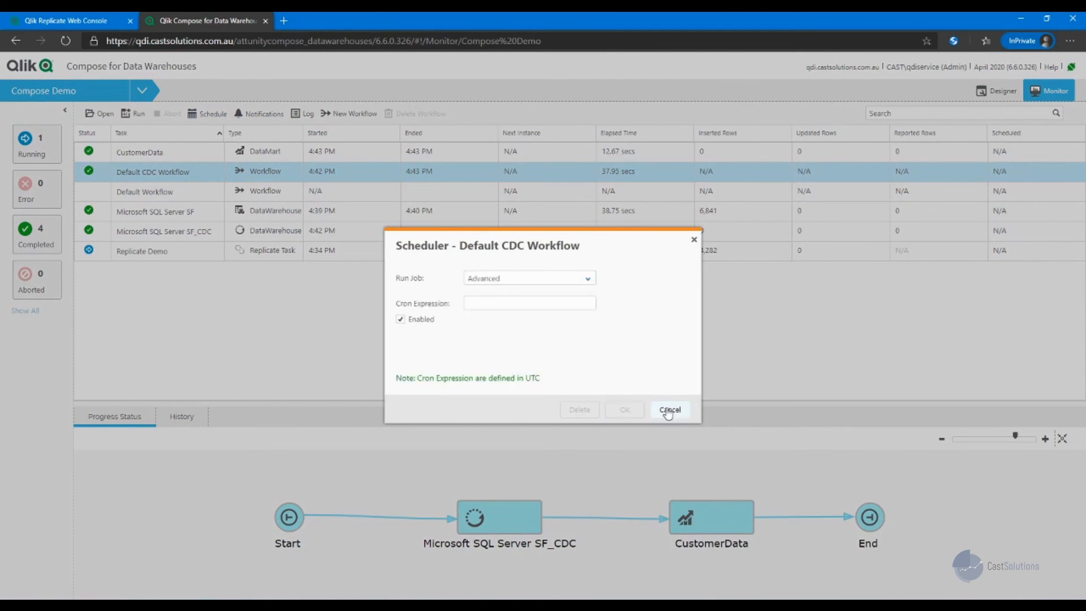
{"action": "left_click", "coordinate": [667, 412]}
Schedule the Default CDC Workflow as a recurring Every job starting now, adjusting the interval's time unit and amount.
{"action": "left_click", "coordinate": [207, 114]}
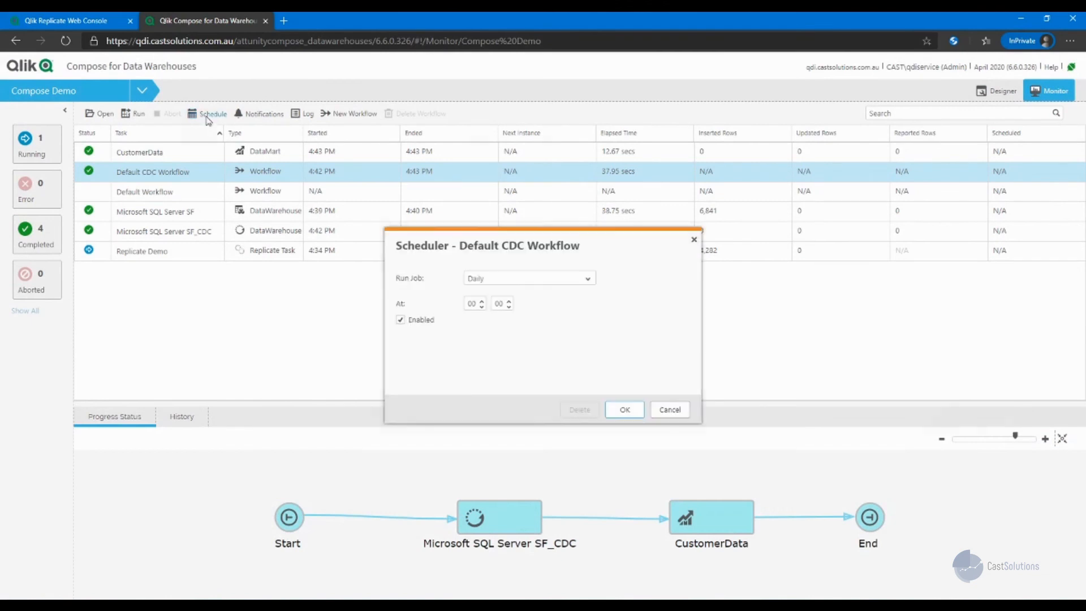
{"action": "left_click", "coordinate": [587, 282]}
{"action": "left_click", "coordinate": [572, 301]}
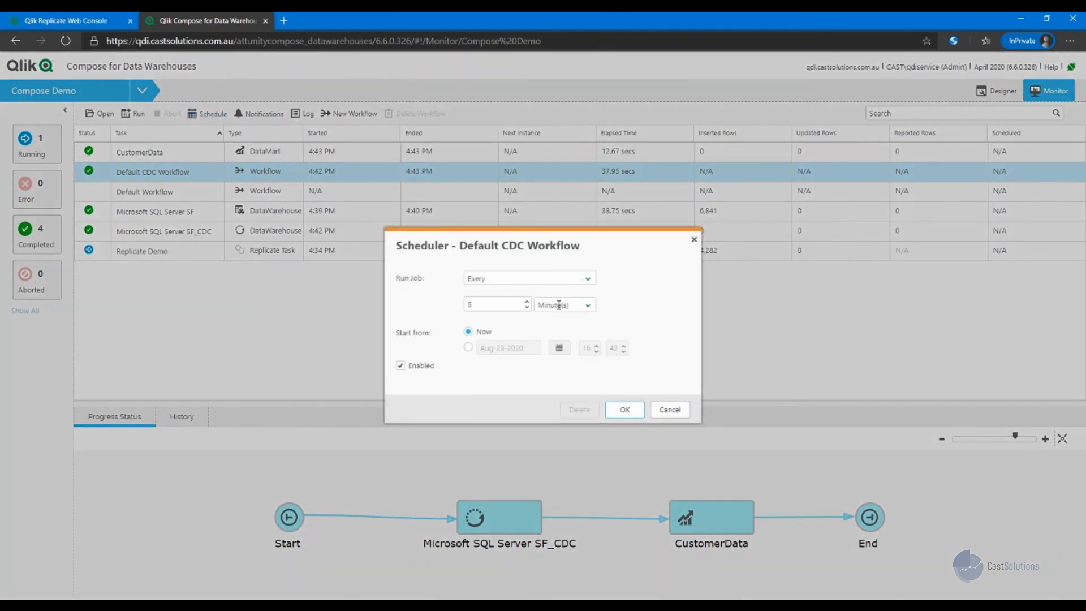
{"action": "left_click", "coordinate": [560, 305]}
{"action": "left_click", "coordinate": [568, 326]}
{"action": "left_click", "coordinate": [527, 308]}
{"action": "left_click", "coordinate": [624, 409]}
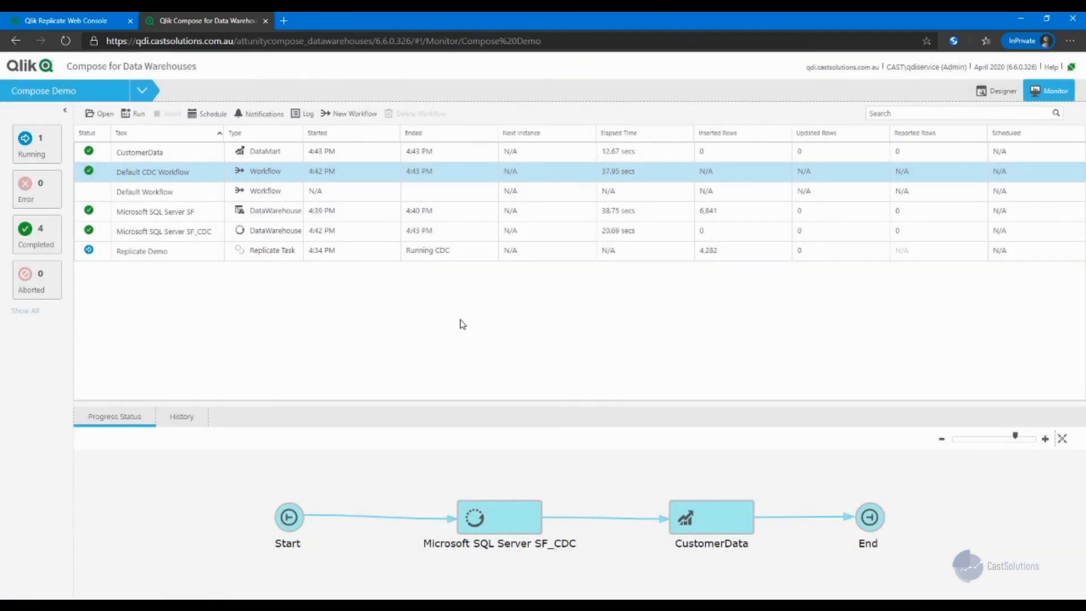